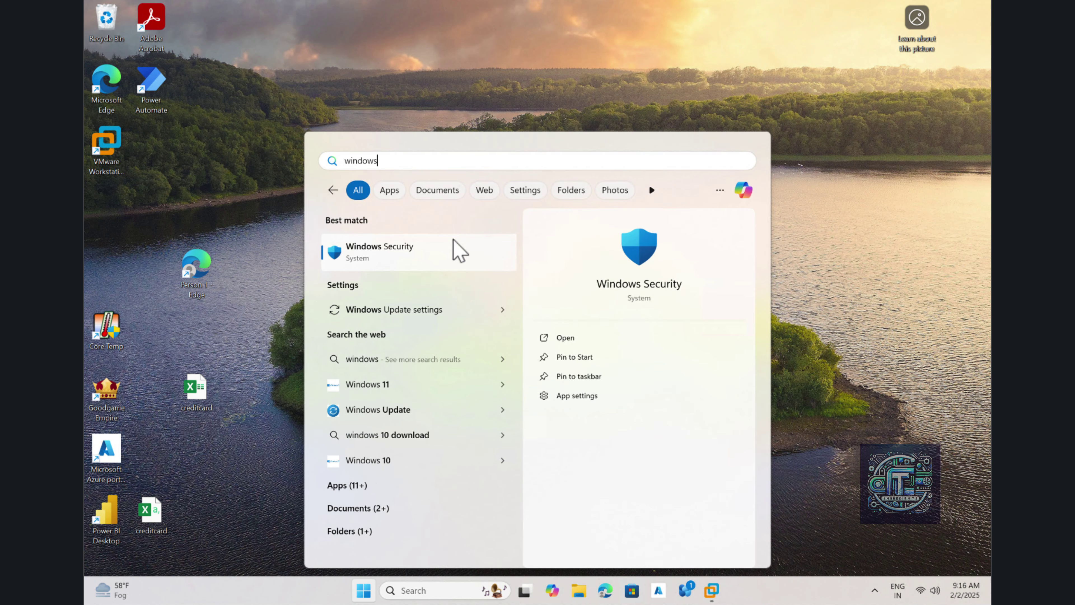
Open Windows Security and go to the Exploit protection settings under App & browser control.
{"action": "left_click", "coordinate": [434, 255]}
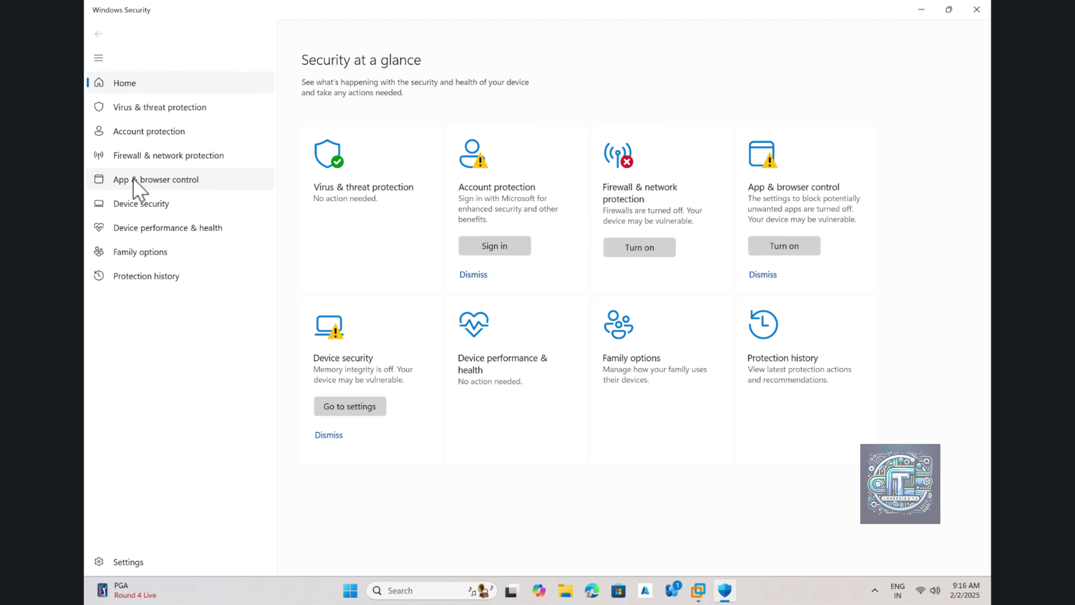
{"action": "left_click", "coordinate": [153, 187]}
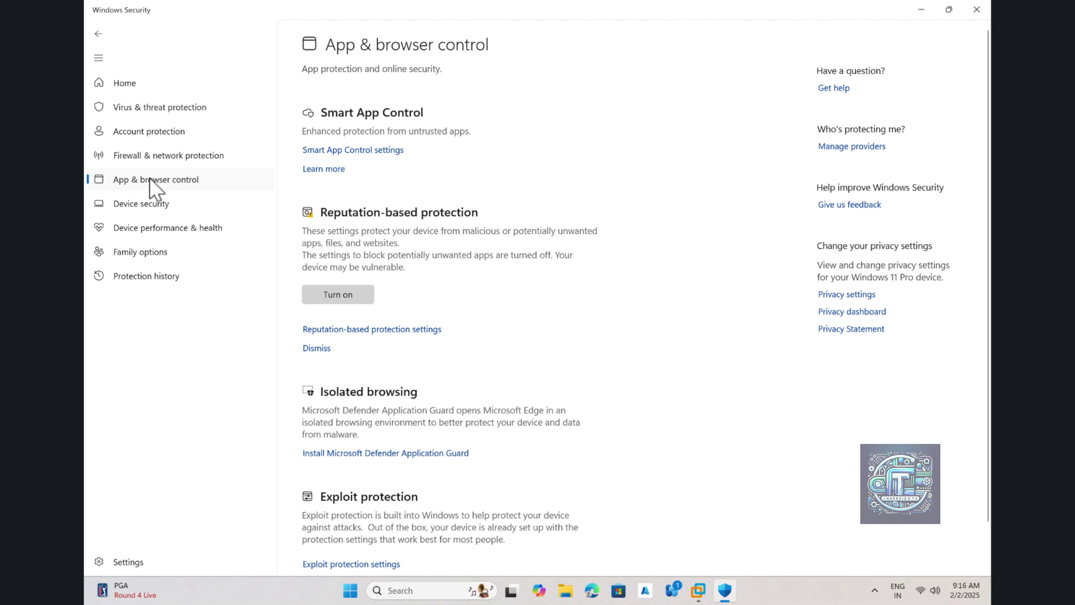
{"action": "scroll", "coordinate": [485, 307], "scroll_direction": "down", "scroll_amount": 2}
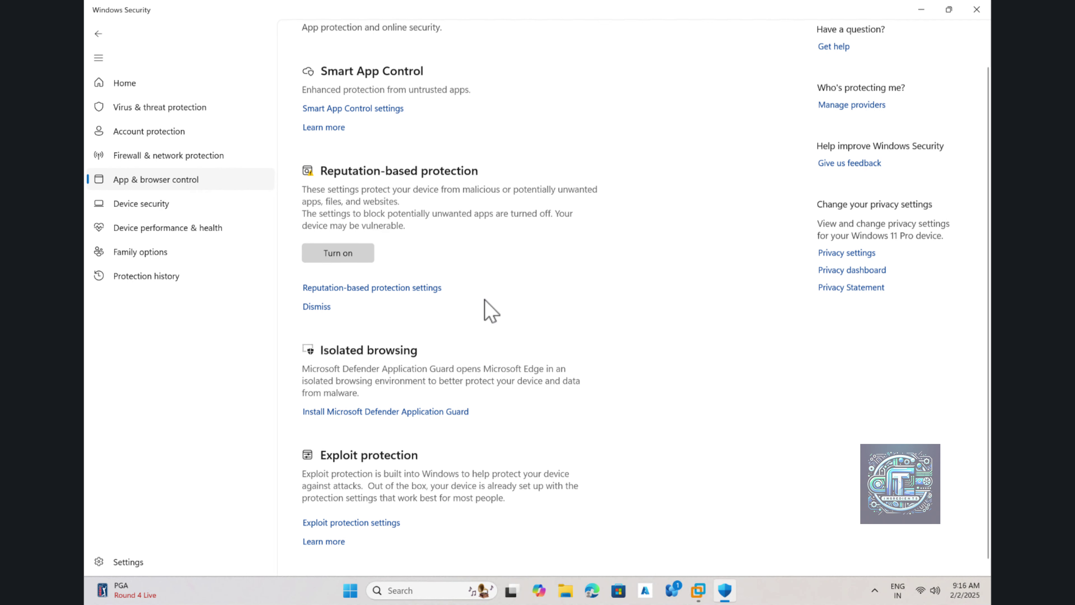
{"action": "left_click", "coordinate": [379, 514]}
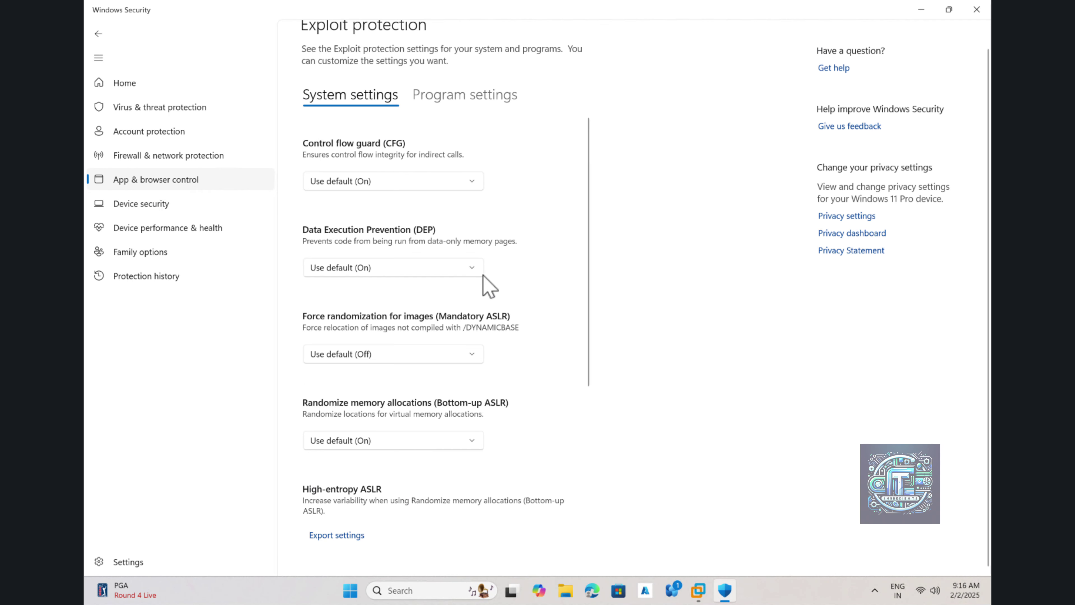
Review the system-level exploit protection mitigations, from Control flow guard to High-entropy ASLR.
{"action": "scroll", "coordinate": [593, 184], "scroll_direction": "down", "scroll_amount": 1}
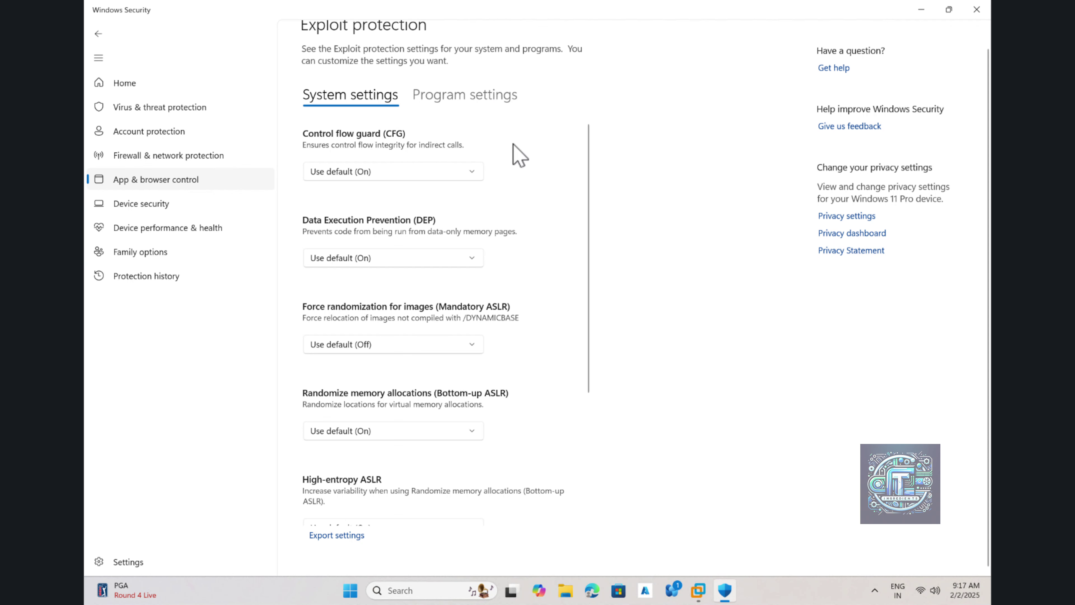
{"action": "scroll", "coordinate": [592, 150], "scroll_direction": "down", "scroll_amount": 1}
{"action": "left_click_drag", "start_coordinate": [588, 141], "coordinate": [588, 145]}
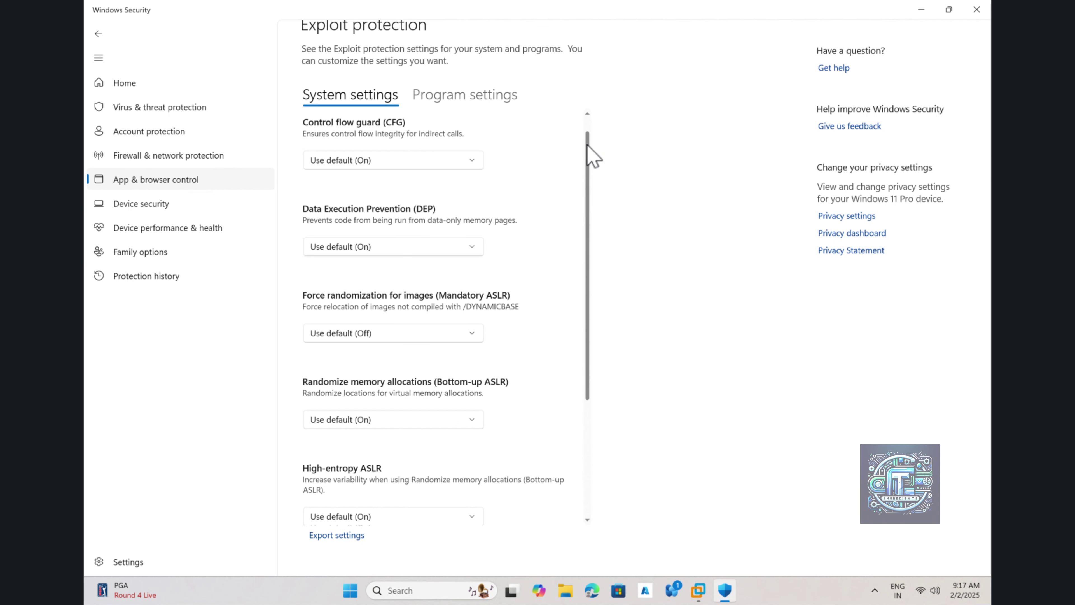
{"action": "left_click_drag", "start_coordinate": [588, 146], "coordinate": [587, 160]}
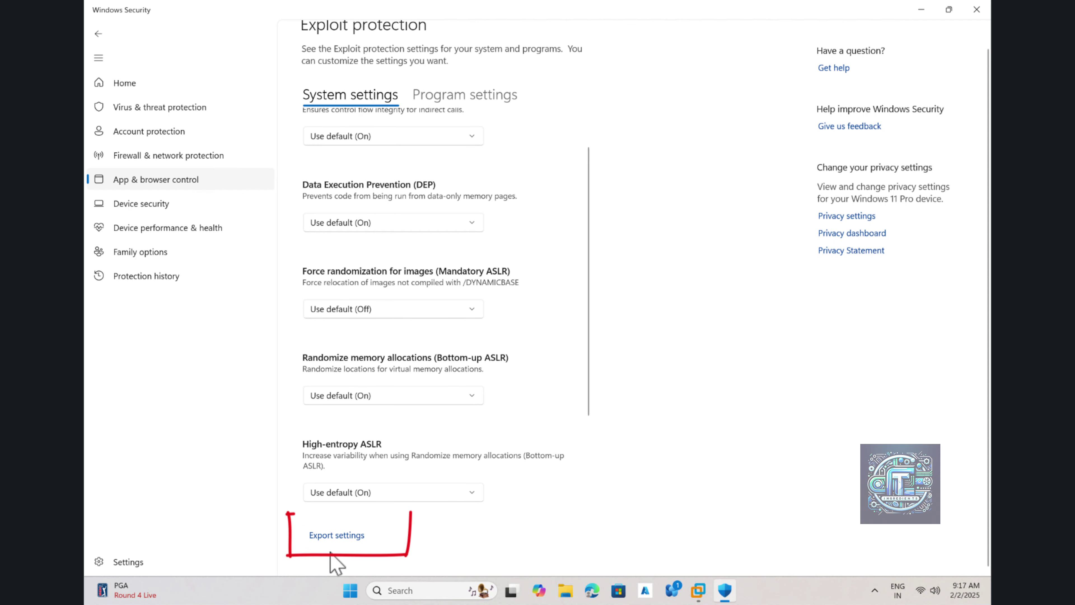
{"action": "scroll", "coordinate": [457, 373], "scroll_direction": "up", "scroll_amount": 1}
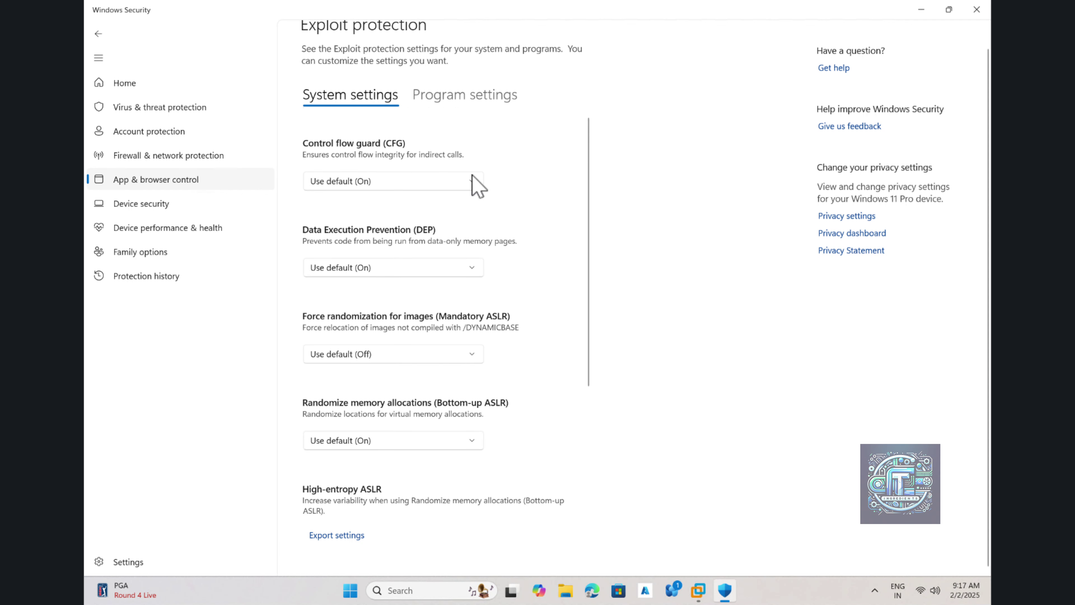
View the program-specific exploit protection settings for Acrobat.exe and close them without changes.
{"action": "left_click", "coordinate": [464, 101]}
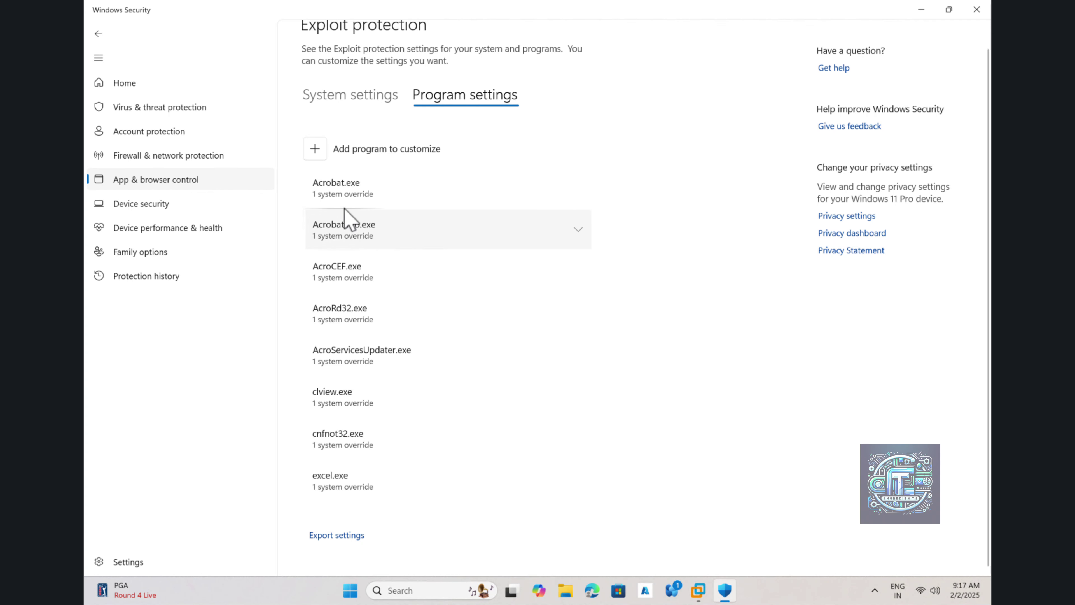
{"action": "left_click", "coordinate": [362, 196]}
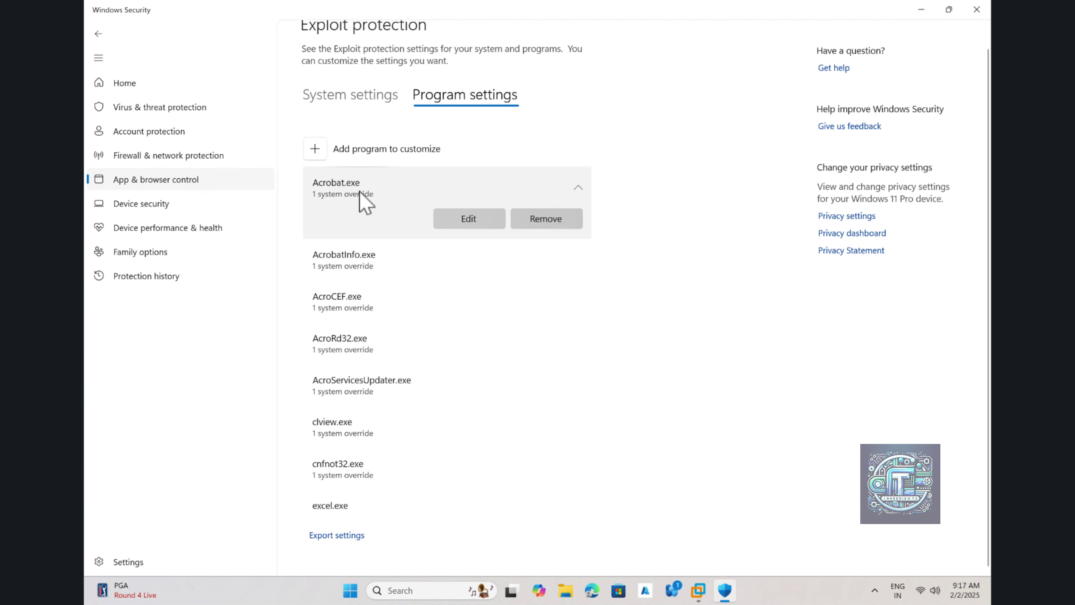
{"action": "left_click", "coordinate": [473, 219]}
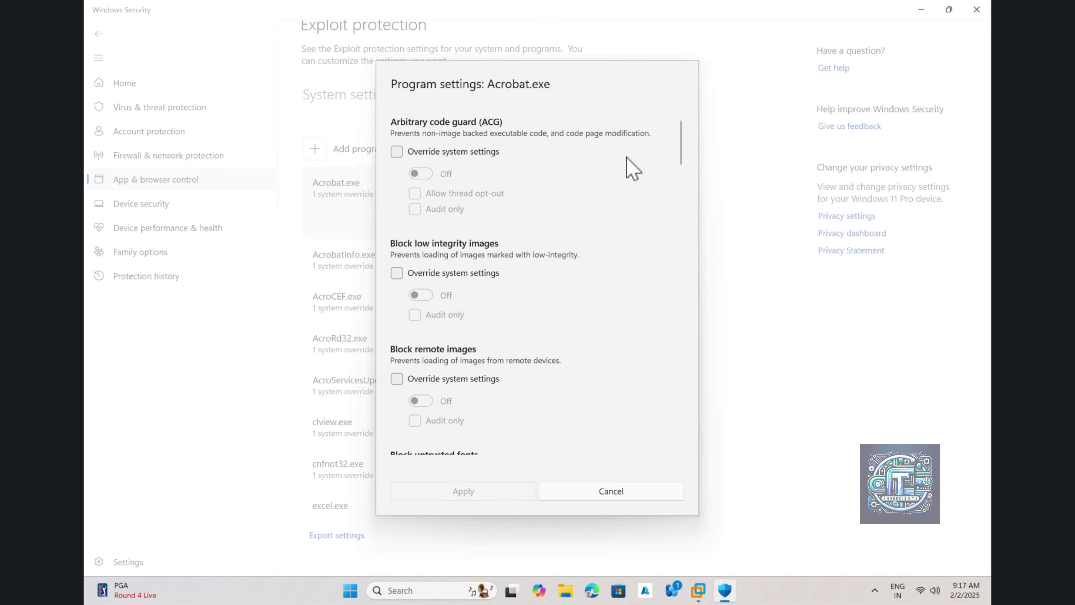
{"action": "scroll", "coordinate": [501, 161], "scroll_direction": "down", "scroll_amount": 1}
{"action": "key", "text": "Escape"}
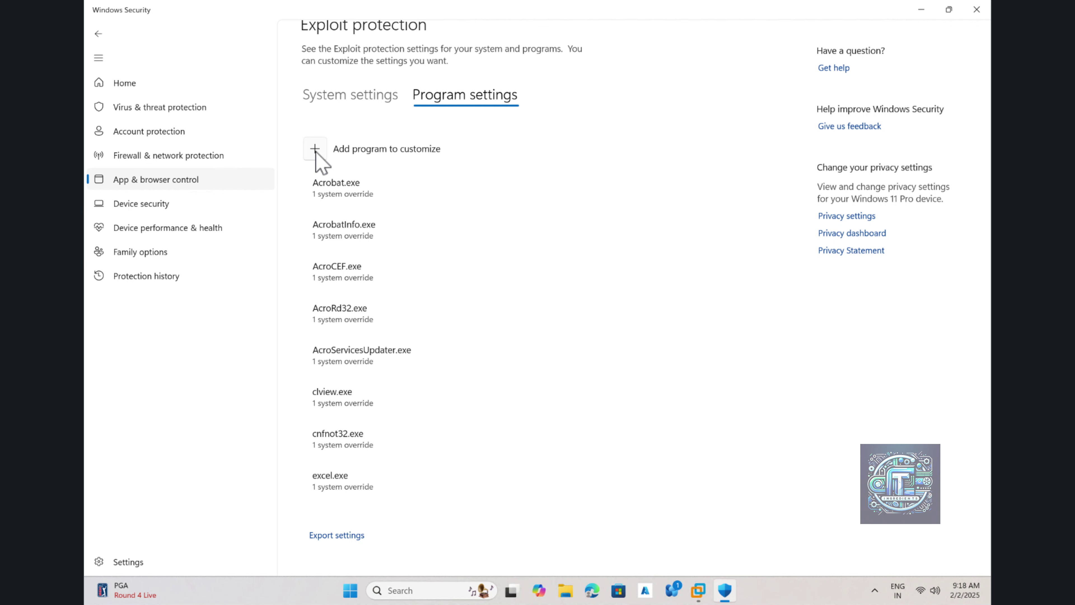
Add notepad.exe from C:\Windows\System32 as a program to customize, choosing it by its exact file path.
{"action": "left_click", "coordinate": [315, 152]}
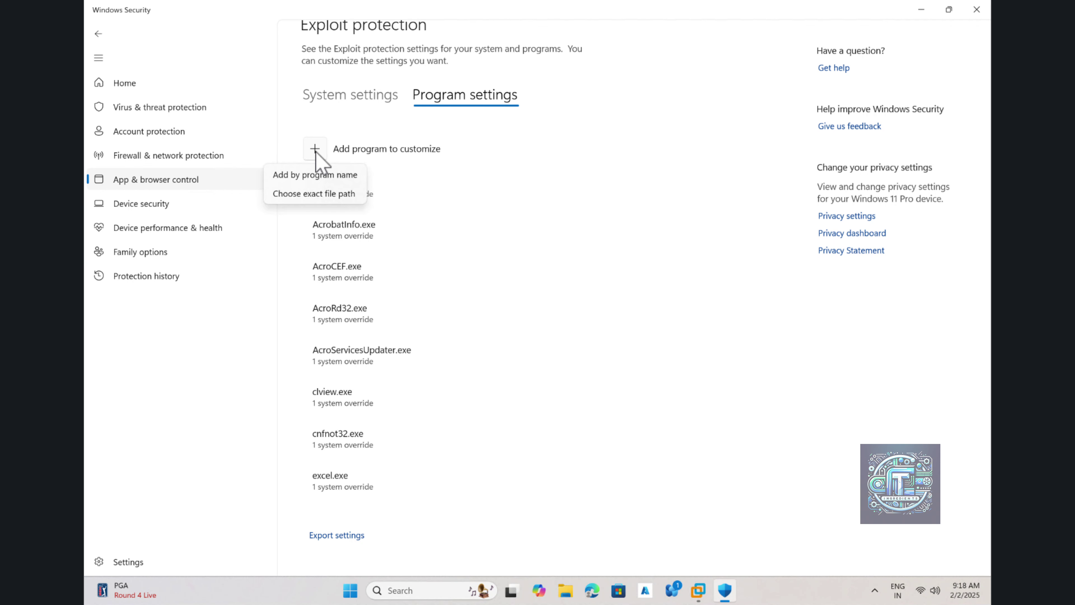
{"action": "left_click", "coordinate": [312, 196]}
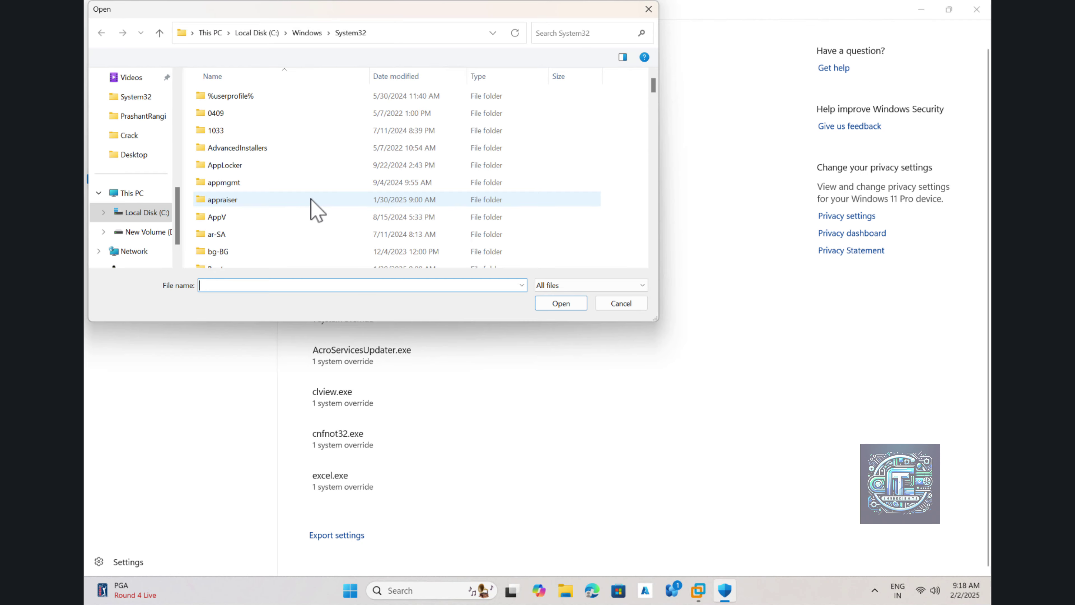
{"action": "left_click_drag", "start_coordinate": [398, 16], "coordinate": [543, 104]}
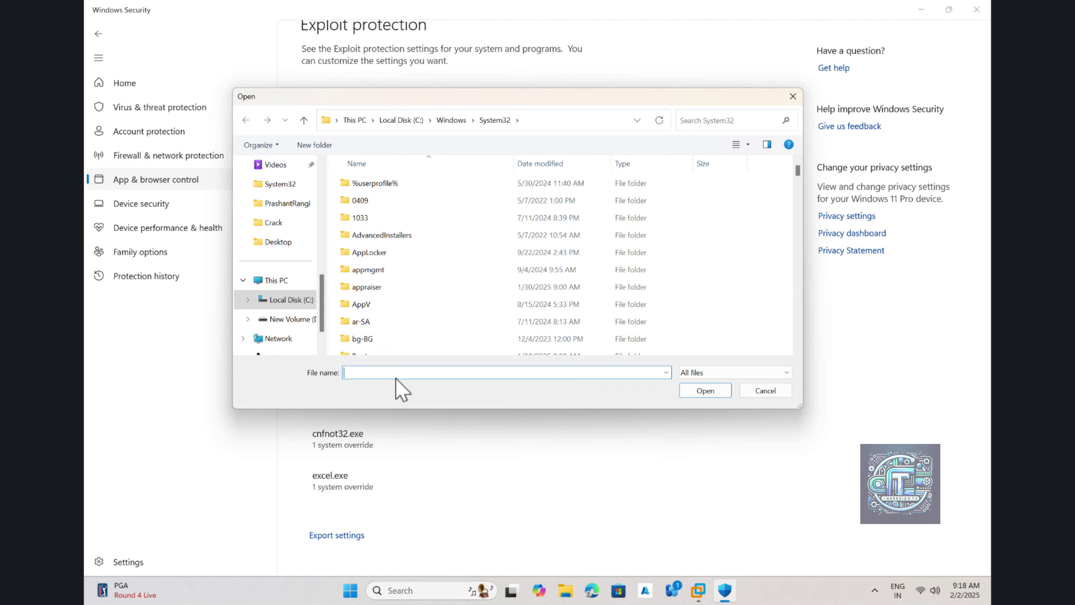
{"action": "type", "text": "notepa"}
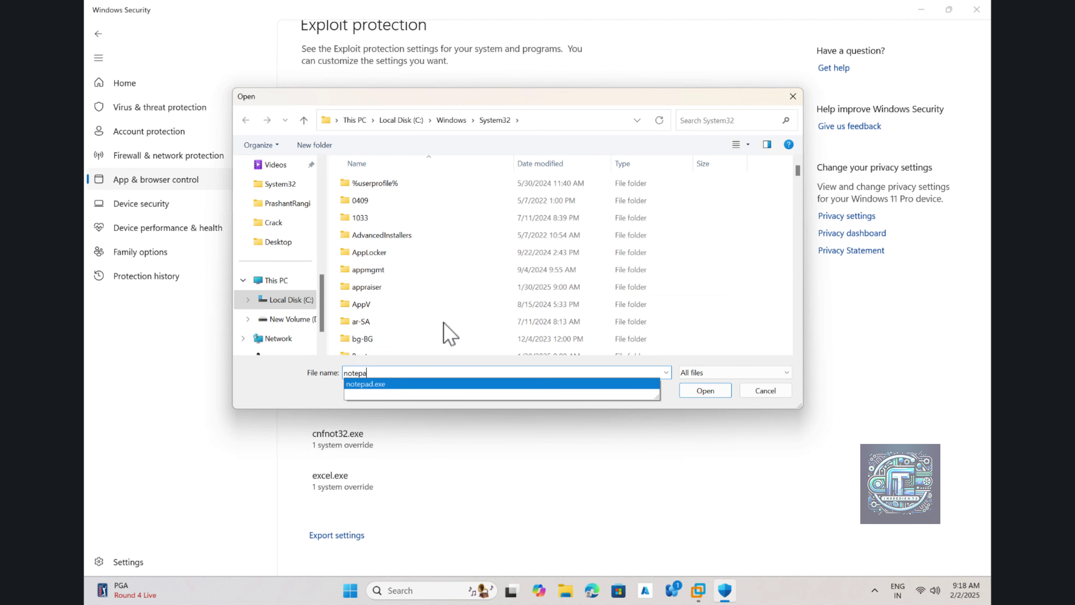
{"action": "left_click", "coordinate": [382, 383]}
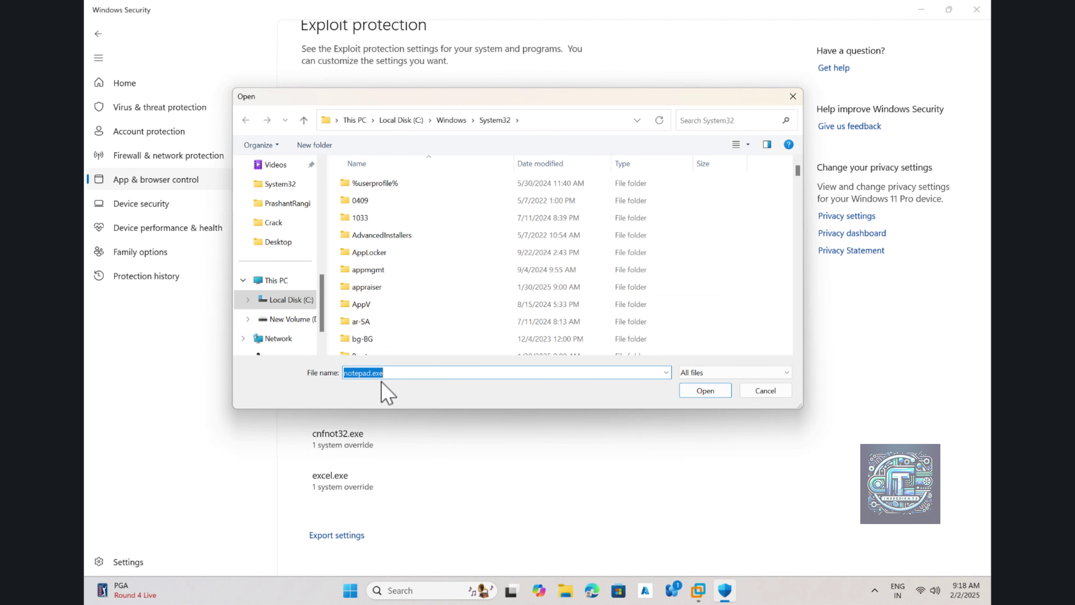
{"action": "left_click", "coordinate": [705, 392]}
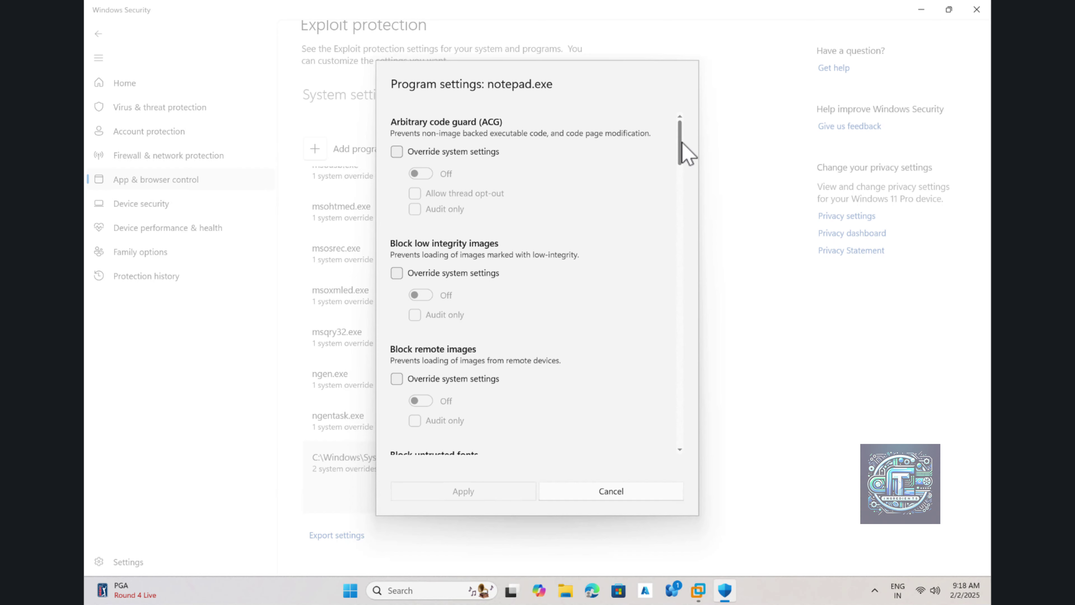
Try overriding the system setting for Bottom-up ASLR to Off for notepad.exe, then discard the change.
{"action": "left_click_drag", "start_coordinate": [683, 143], "coordinate": [685, 331]}
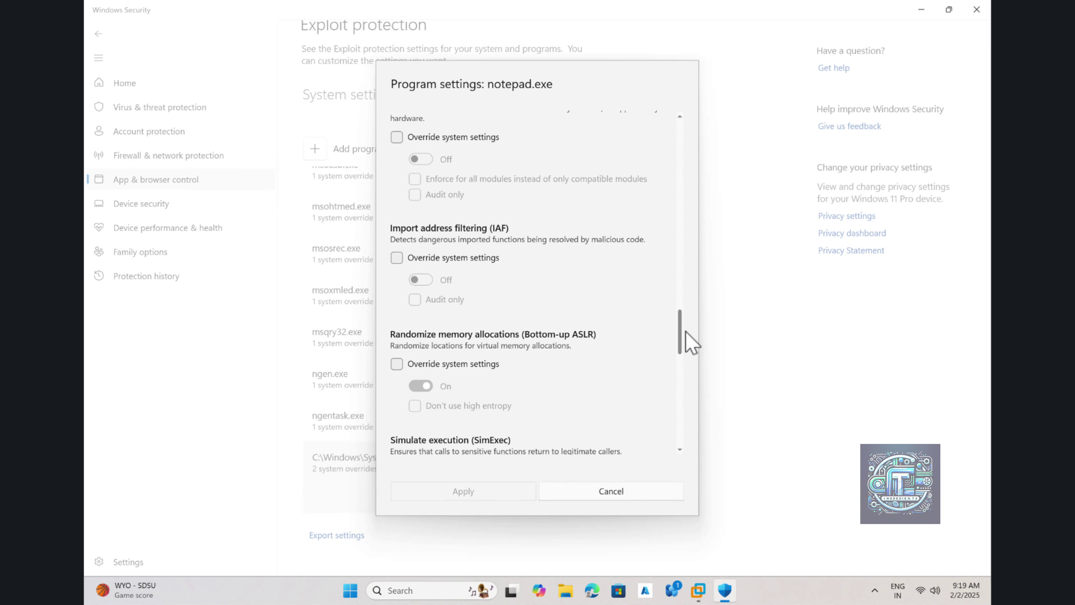
{"action": "left_click_drag", "start_coordinate": [687, 333], "coordinate": [686, 335]}
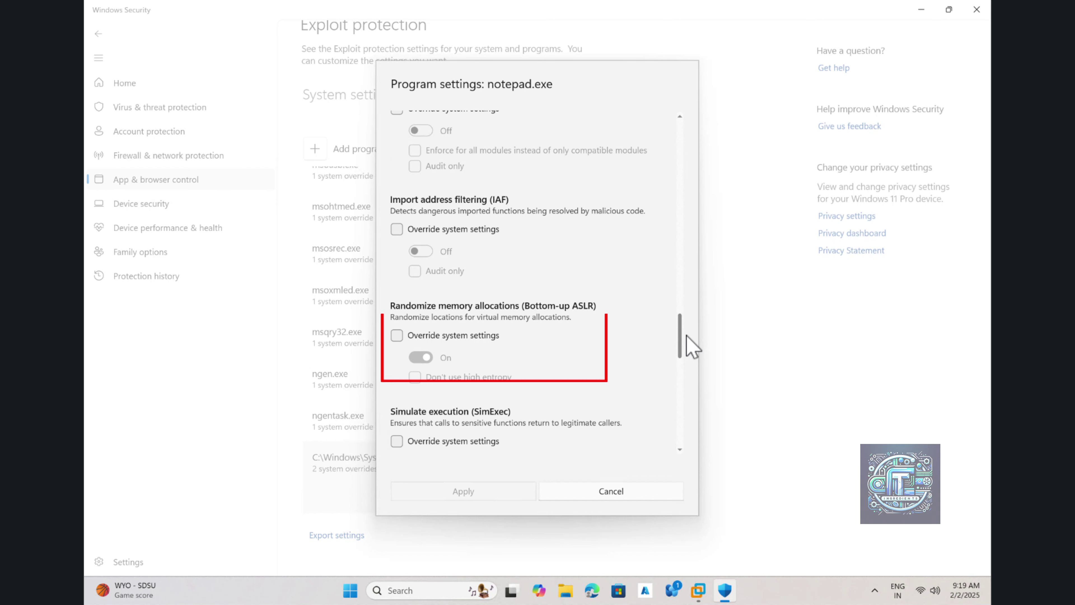
{"action": "mouse_move", "coordinate": [686, 335]}
{"action": "left_mouse_down"}
{"action": "mouse_move", "coordinate": [696, 307]}
{"action": "mouse_move", "coordinate": [688, 353]}
{"action": "left_mouse_up"}
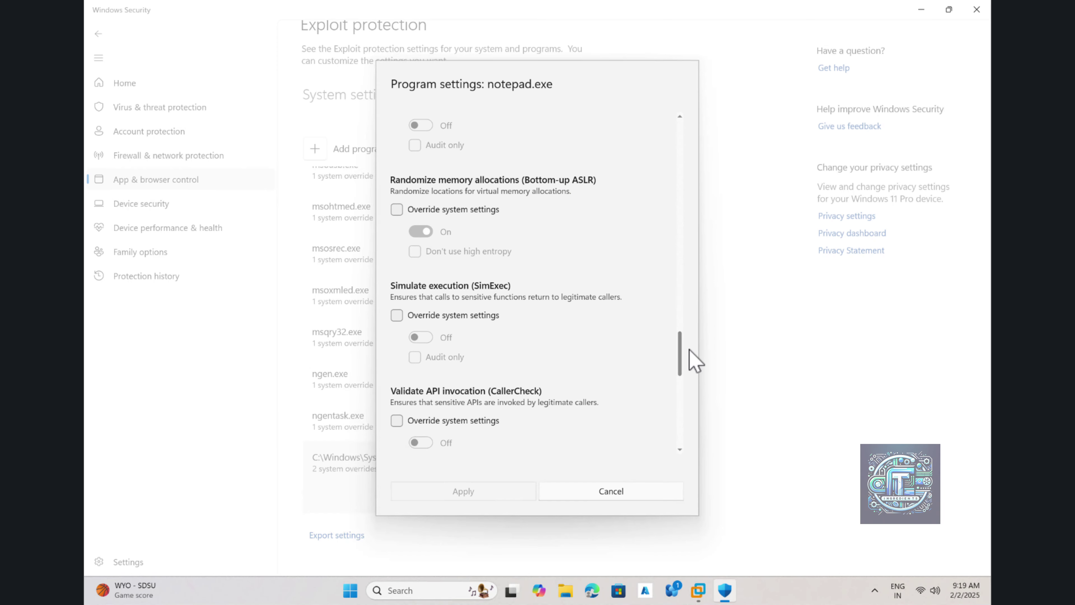
{"action": "left_click", "coordinate": [397, 210]}
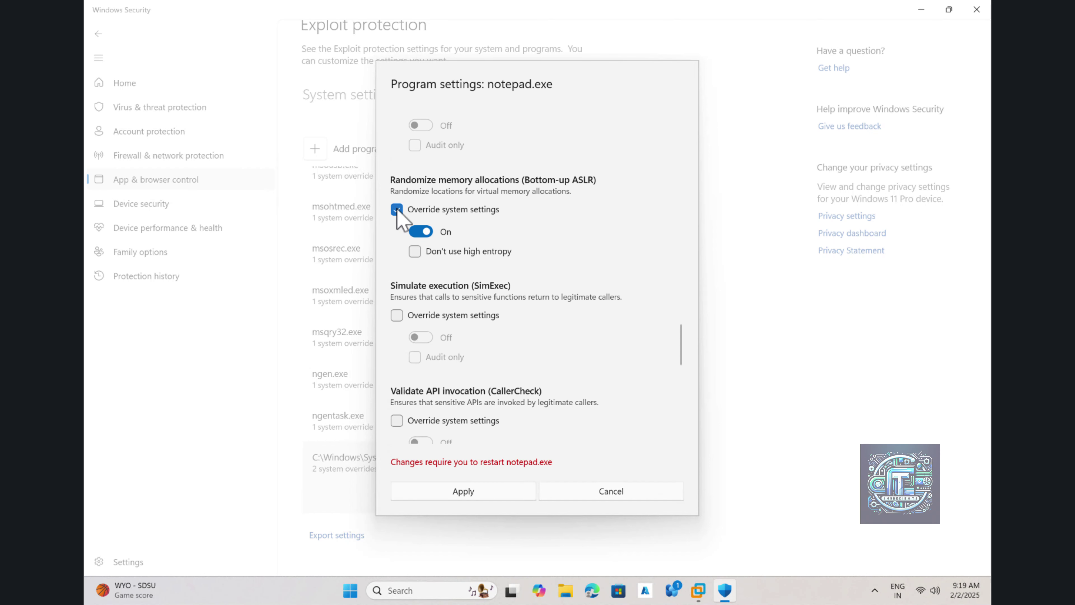
{"action": "left_click", "coordinate": [425, 234]}
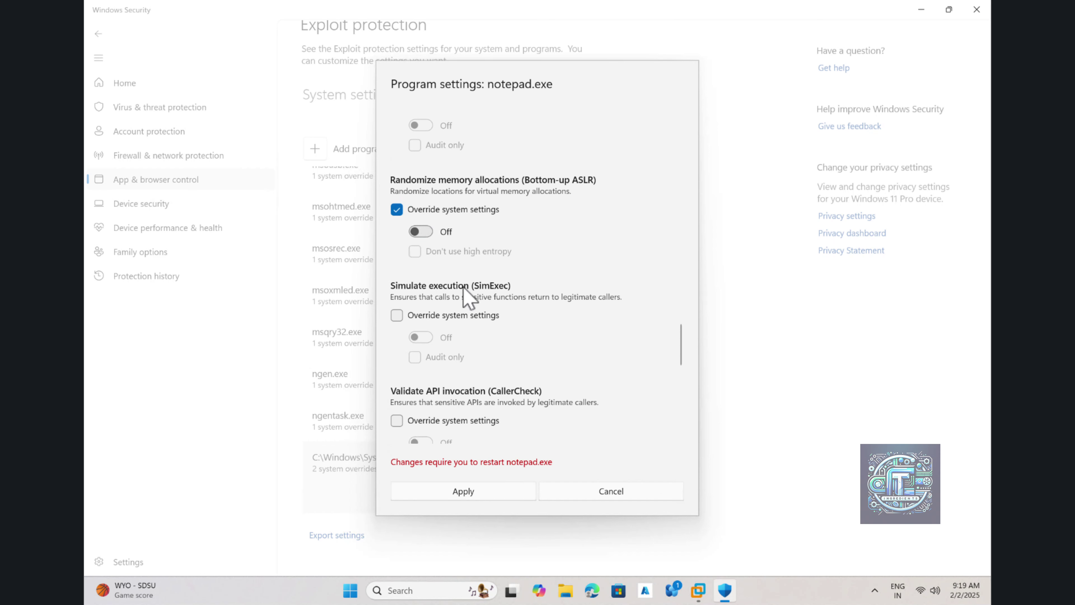
{"action": "left_click", "coordinate": [617, 495]}
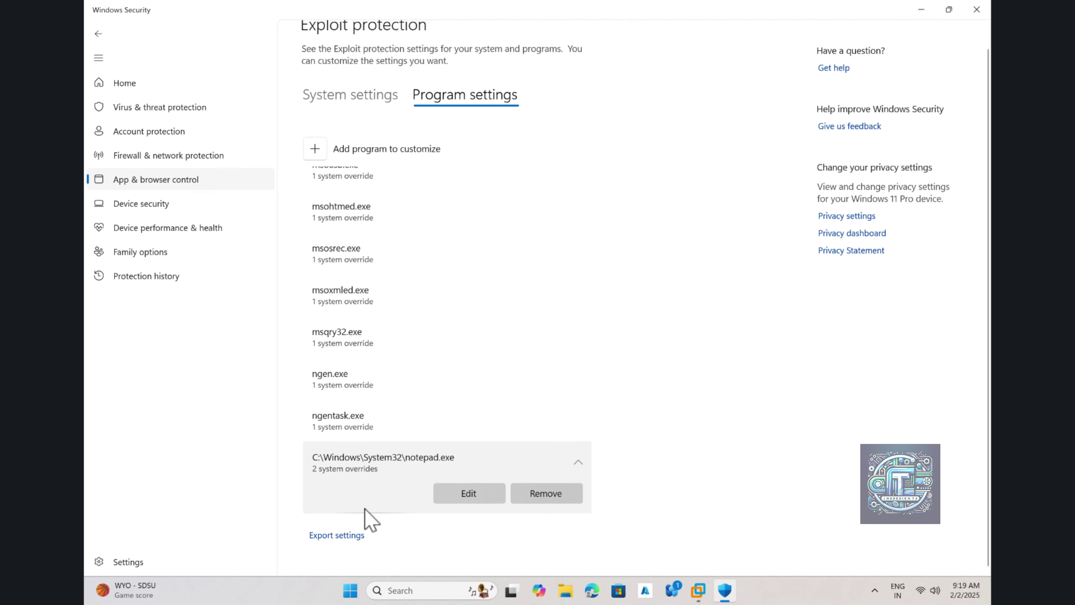
Export the exploit protection settings to Downloads as ExploitProtectionConfig.xml, replacing the existing file.
{"action": "left_click", "coordinate": [353, 537]}
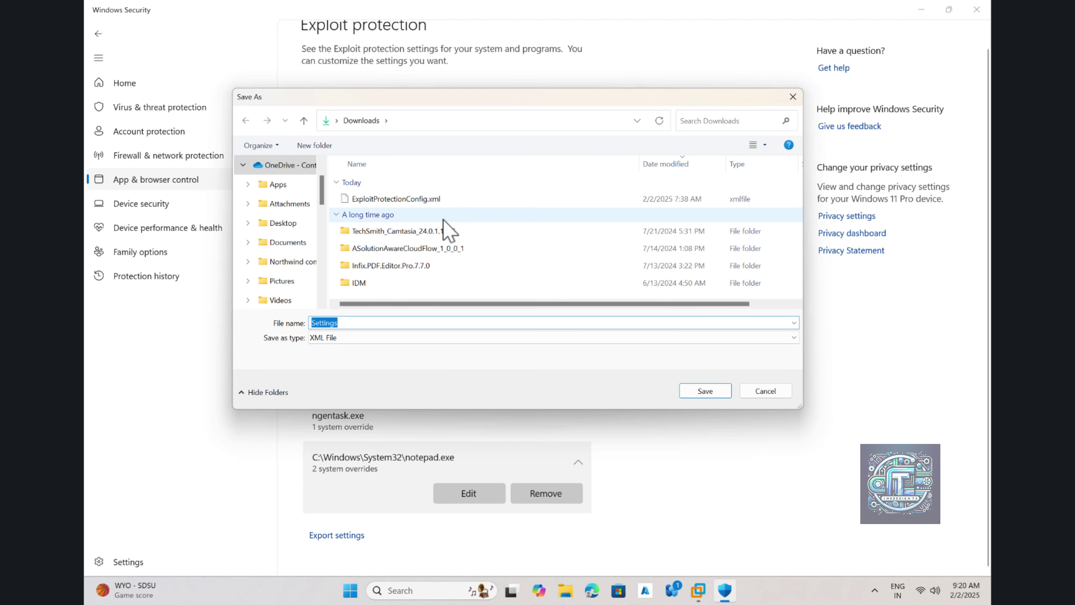
{"action": "left_click", "coordinate": [410, 202]}
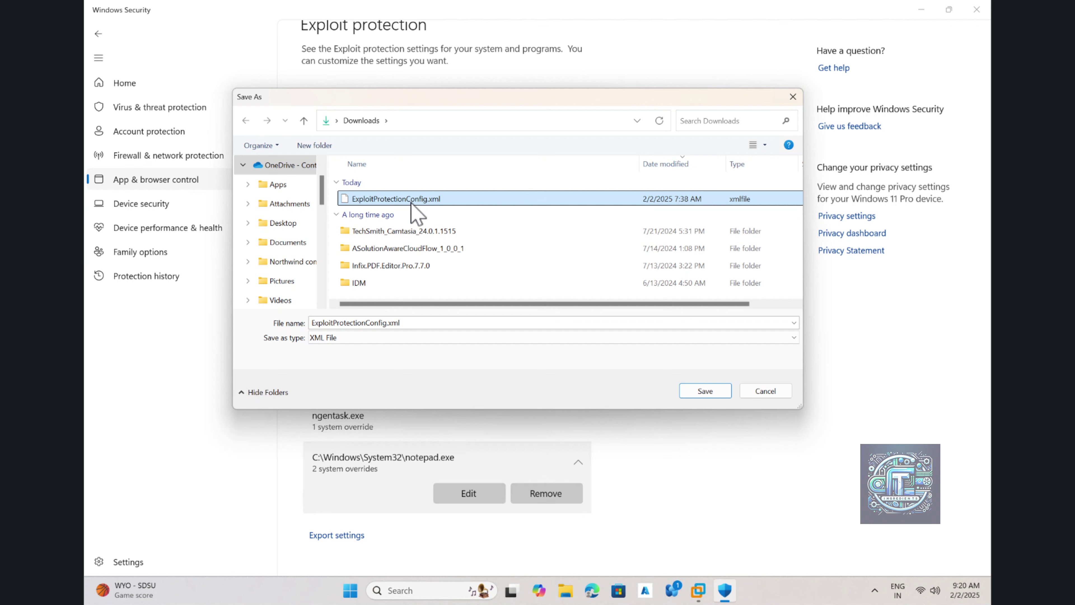
{"action": "left_click", "coordinate": [702, 392]}
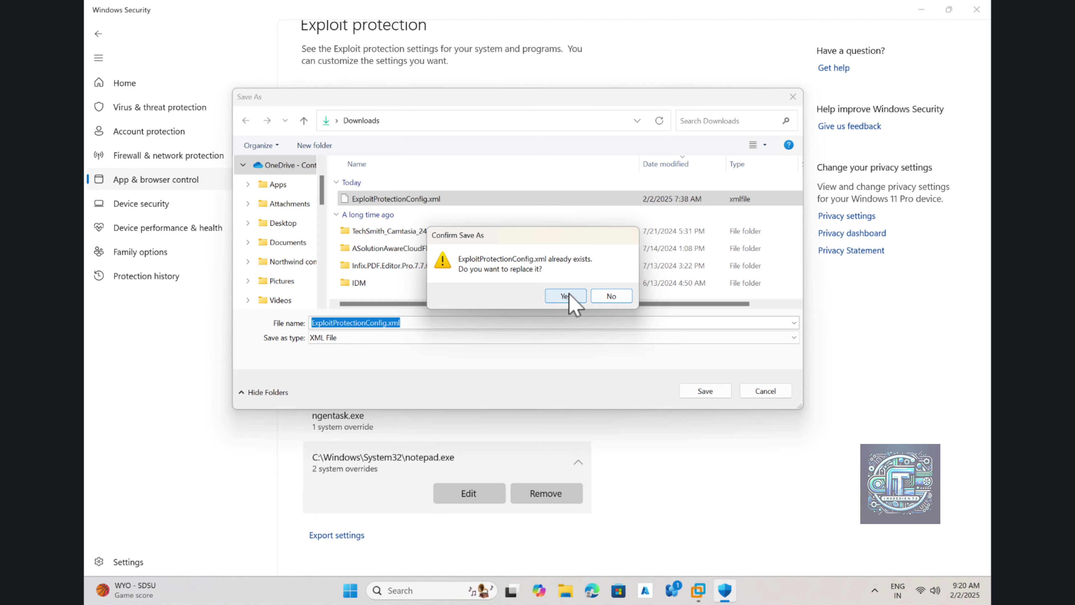
{"action": "left_click", "coordinate": [566, 296]}
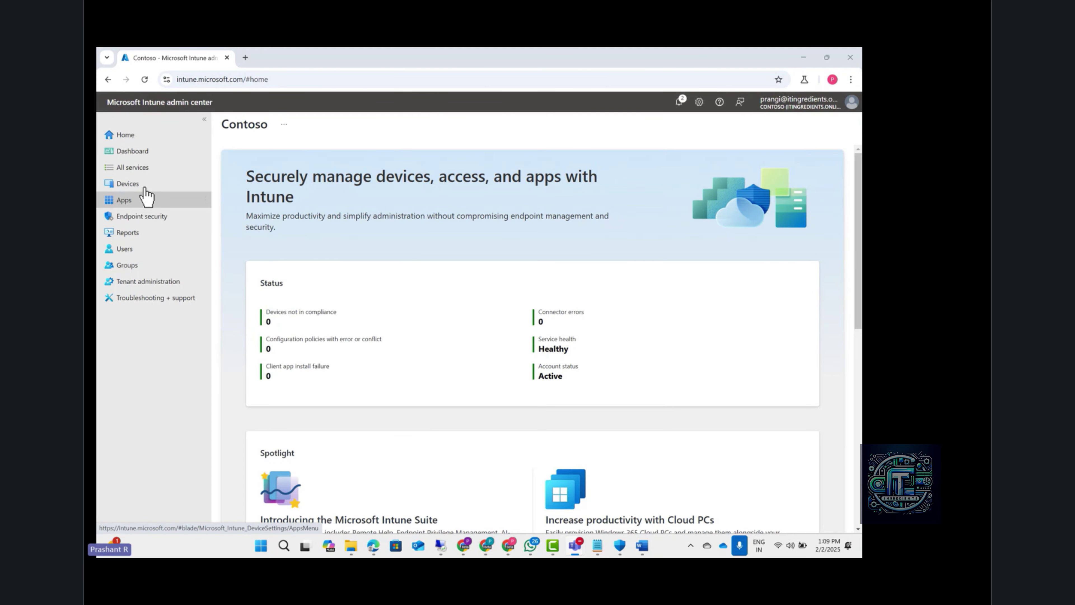
Switch to the Microsoft Intune admin center and open the configuration policies for Windows devices.
{"action": "left_click", "coordinate": [142, 184]}
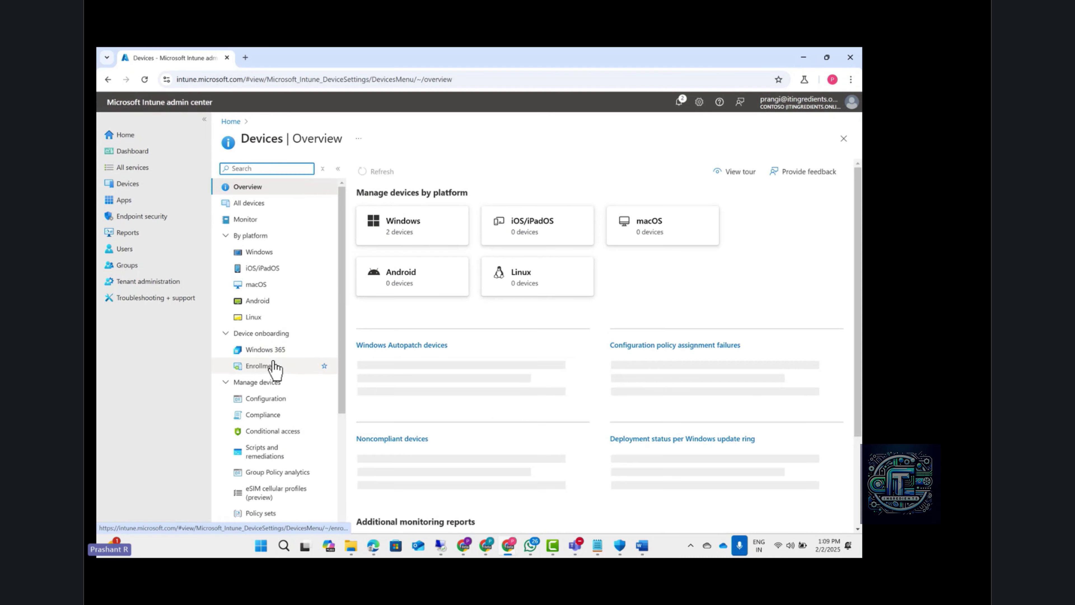
{"action": "left_click", "coordinate": [268, 254]}
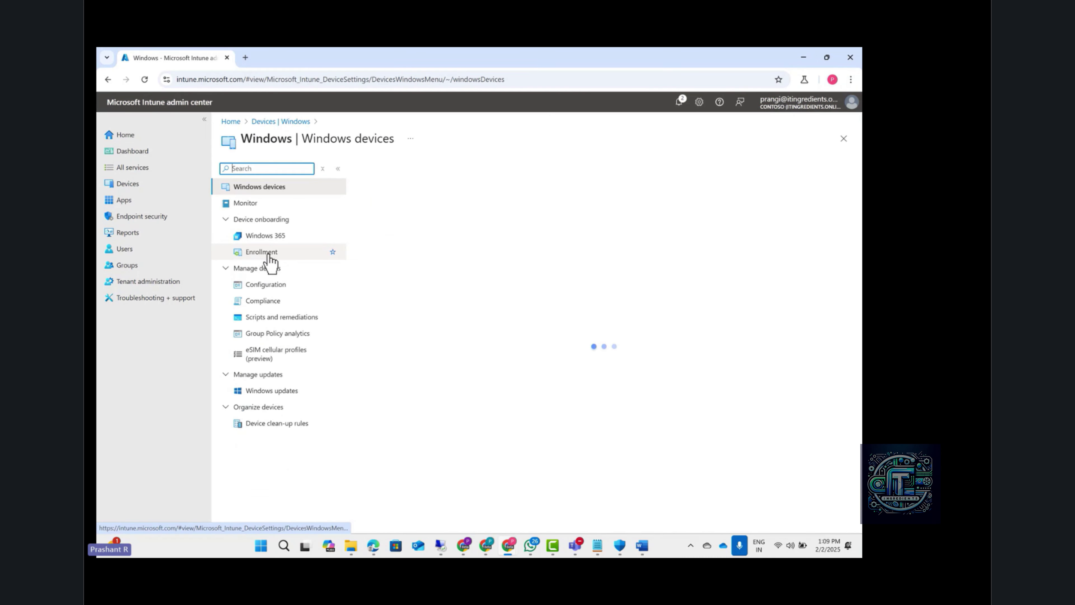
{"action": "left_click", "coordinate": [272, 285]}
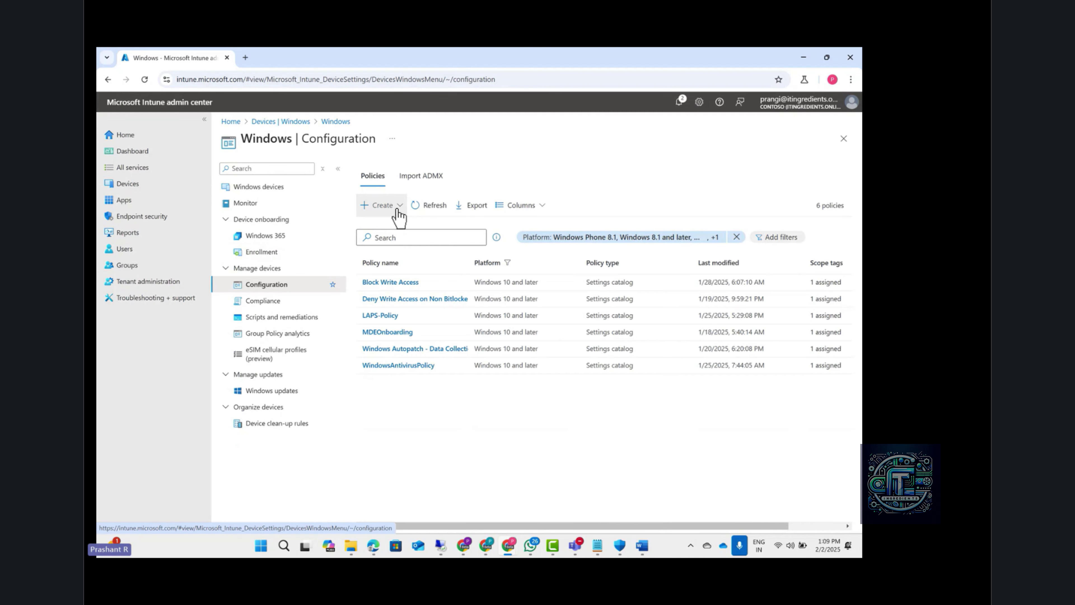
Create a new policy for Windows 10 and later with profile type Templates, based on the Endpoint protection template.
{"action": "left_click", "coordinate": [398, 209]}
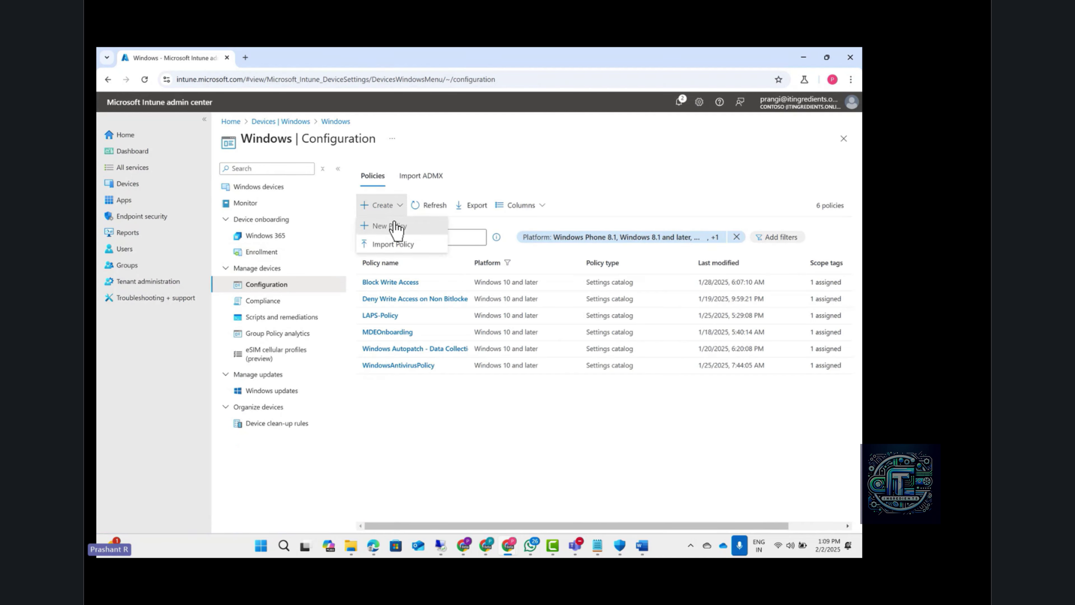
{"action": "left_click", "coordinate": [396, 226]}
{"action": "left_click", "coordinate": [614, 172]}
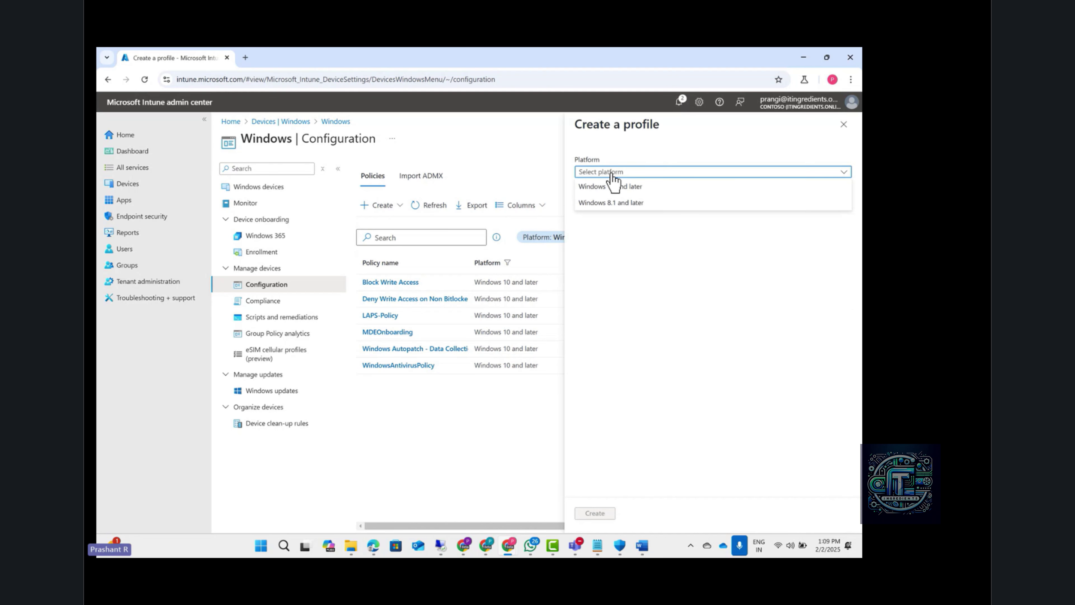
{"action": "left_click", "coordinate": [618, 189]}
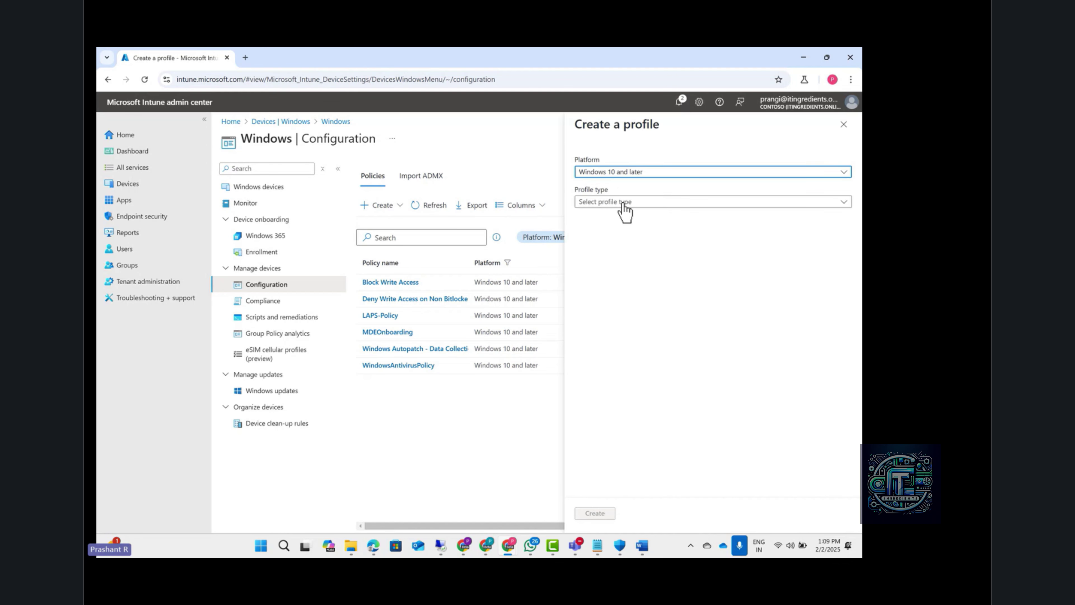
{"action": "left_click", "coordinate": [621, 202]}
{"action": "left_click", "coordinate": [603, 250]}
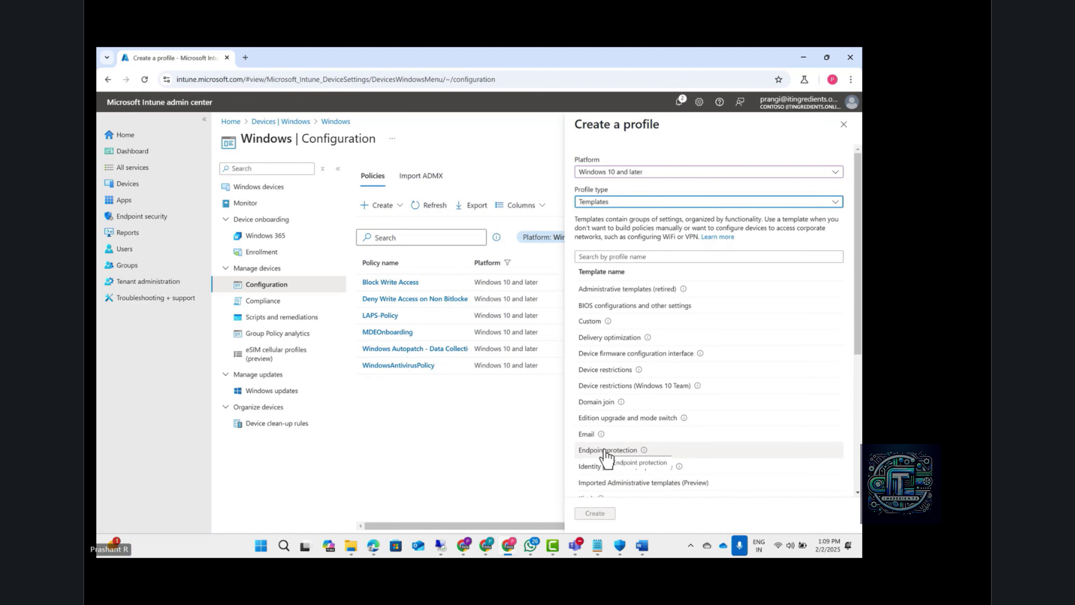
{"action": "left_click", "coordinate": [605, 452]}
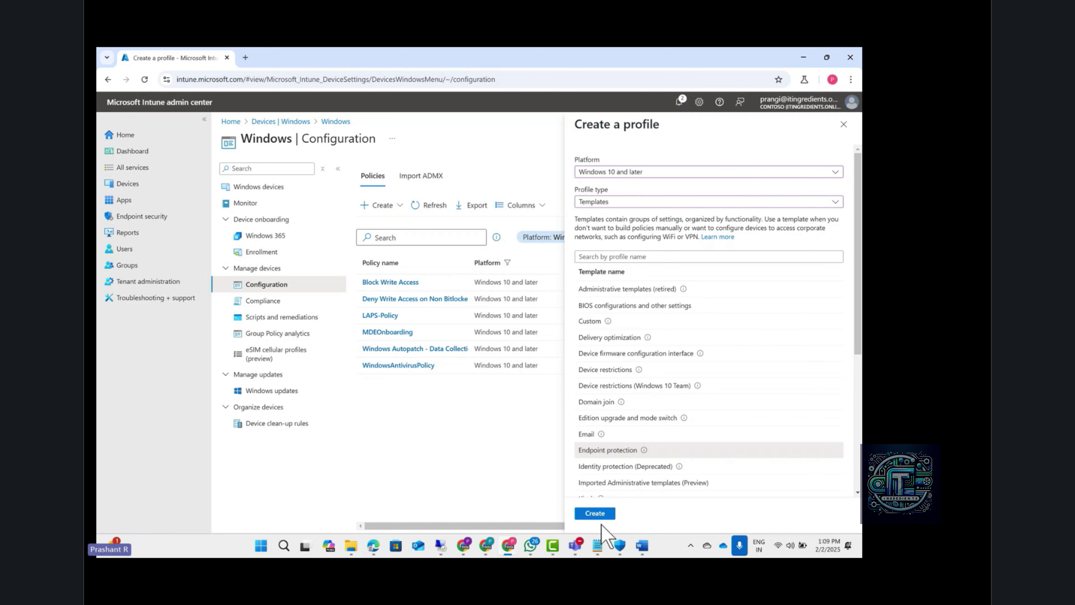
{"action": "left_click", "coordinate": [593, 512]}
Name the profile Exploit Protection and proceed to its configuration settings.
{"action": "left_click", "coordinate": [393, 200]}
{"action": "type", "text": "Exploit Protection"}
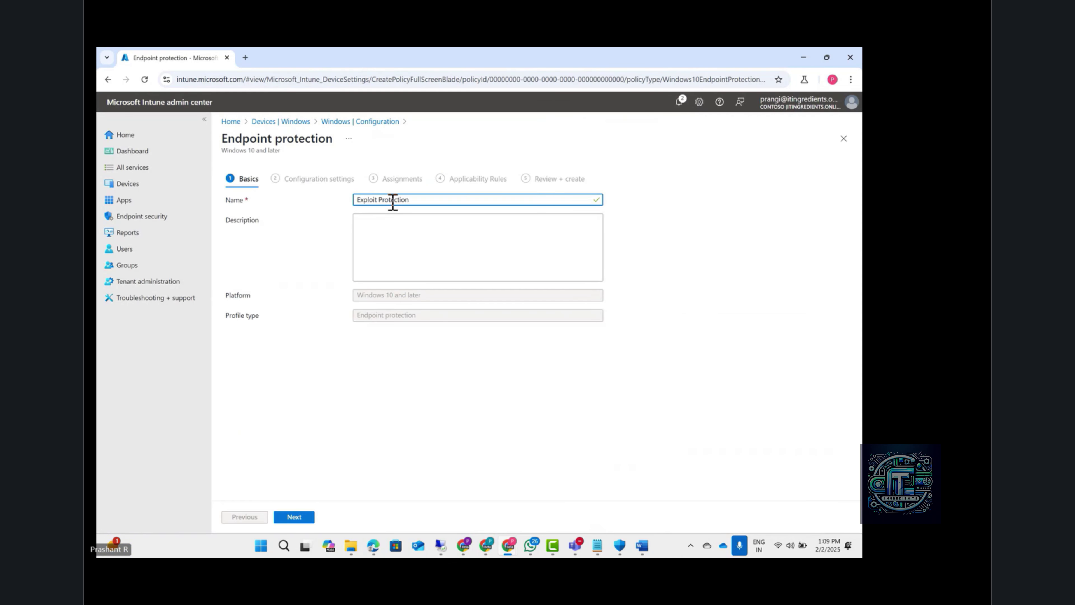
{"action": "left_click", "coordinate": [294, 516]}
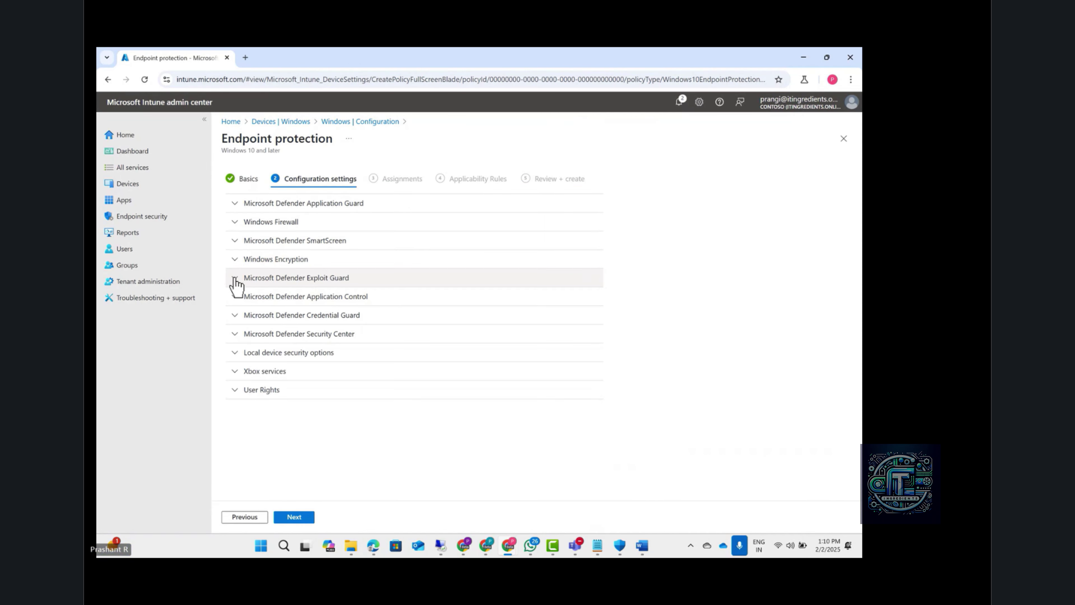
Upload ExploitProtectionConfig.xml from Downloads as the Exploit protection XML under Microsoft Defender Exploit Guard.
{"action": "left_click", "coordinate": [234, 279]}
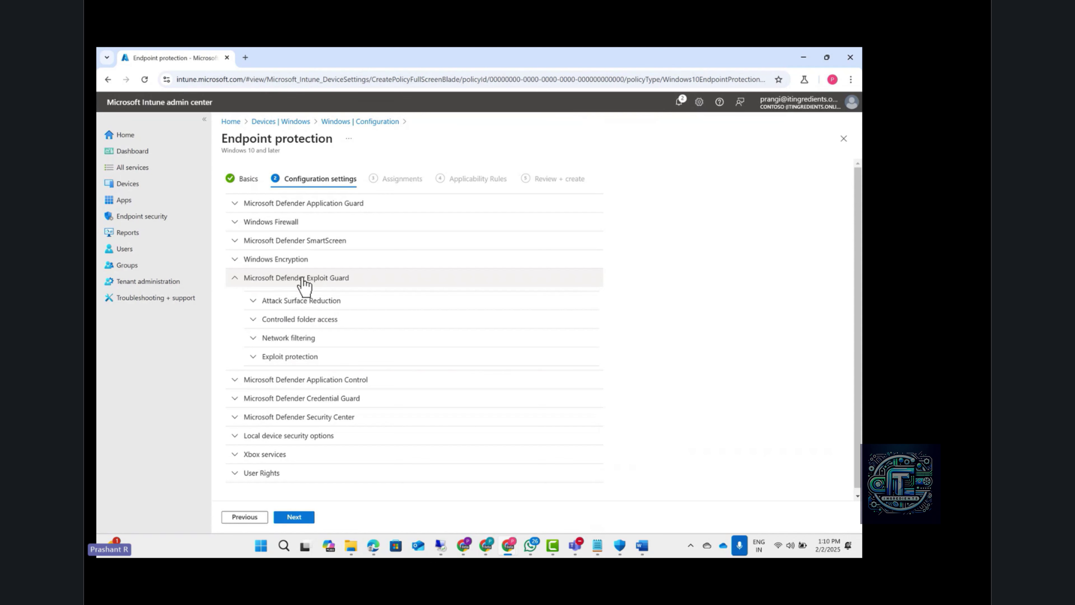
{"action": "left_click", "coordinate": [253, 358]}
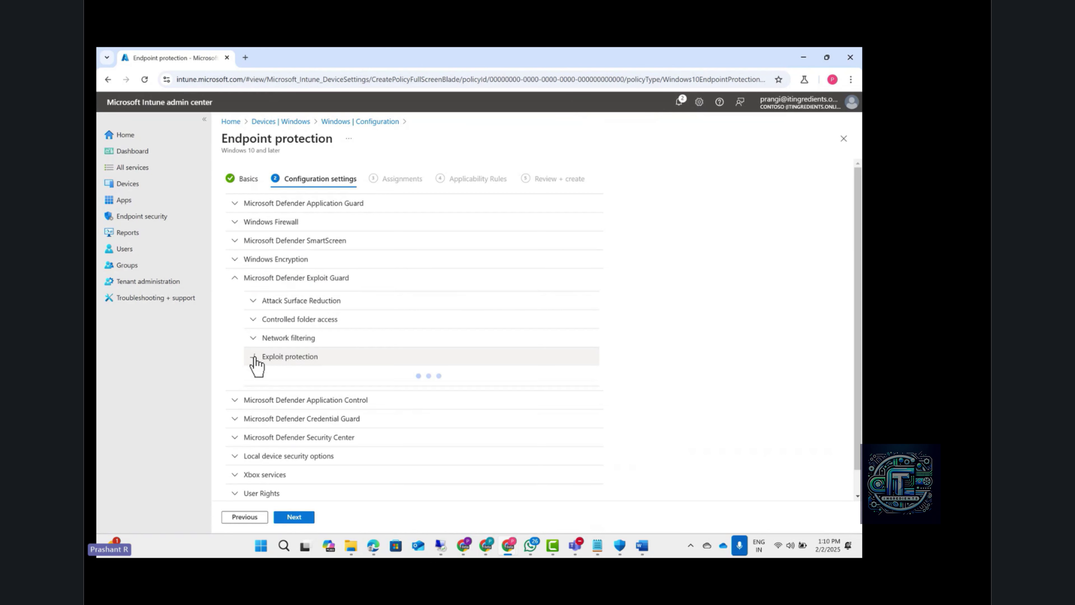
{"action": "scroll", "coordinate": [480, 365], "scroll_direction": "down", "scroll_amount": 5}
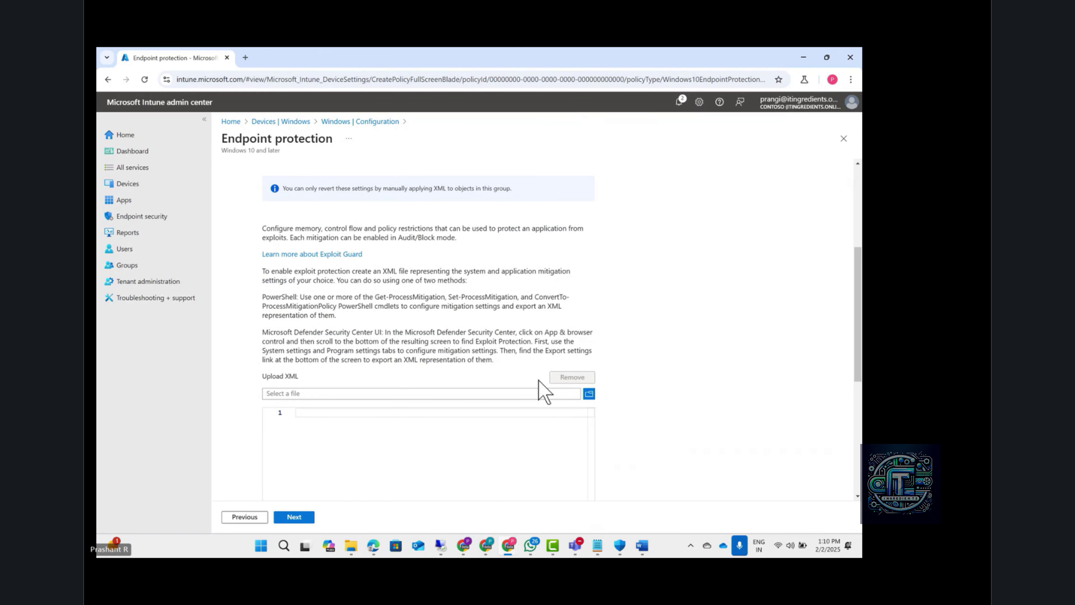
{"action": "scroll", "coordinate": [641, 386], "scroll_direction": "down", "scroll_amount": 1}
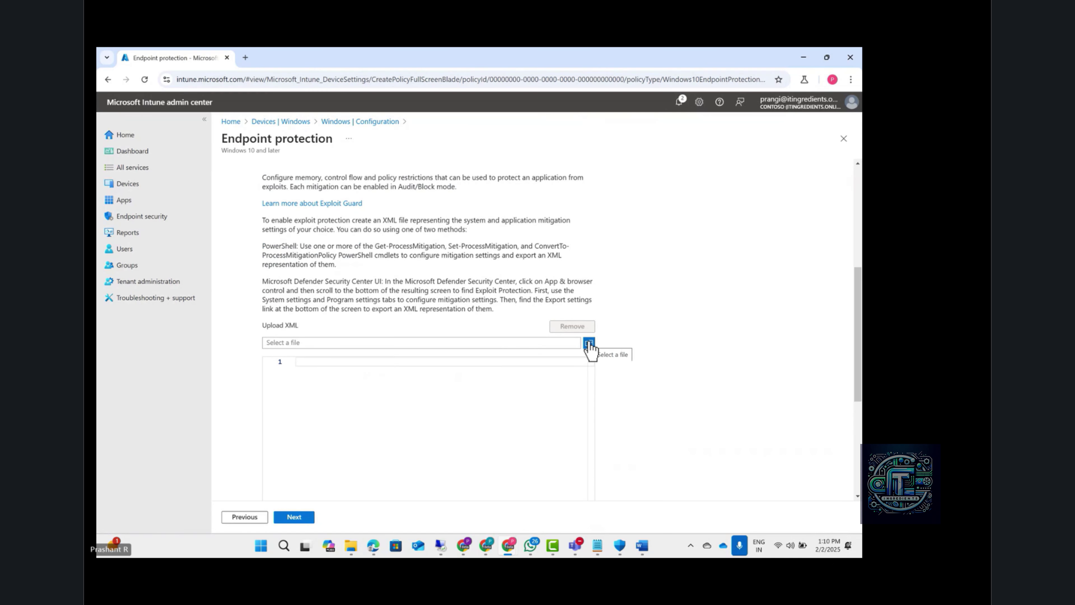
{"action": "left_click", "coordinate": [589, 343]}
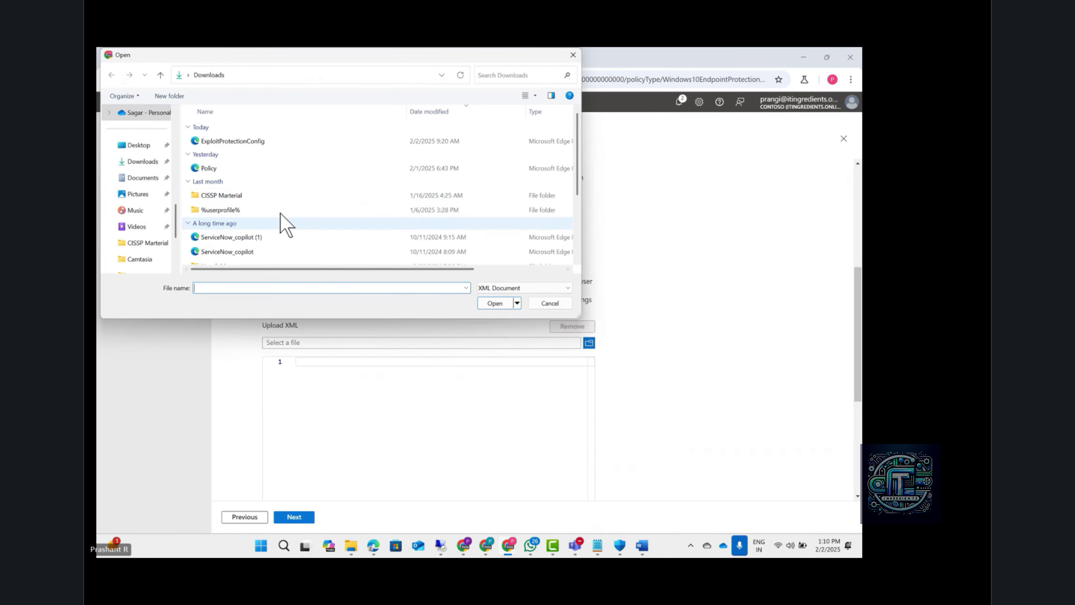
{"action": "left_click", "coordinate": [234, 142]}
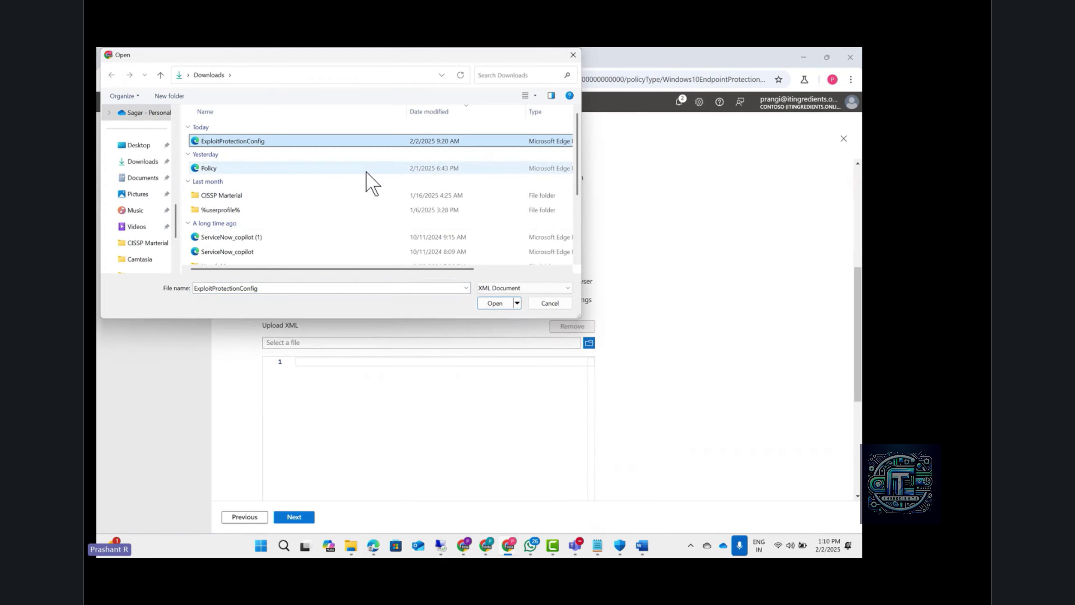
{"action": "left_click", "coordinate": [499, 306]}
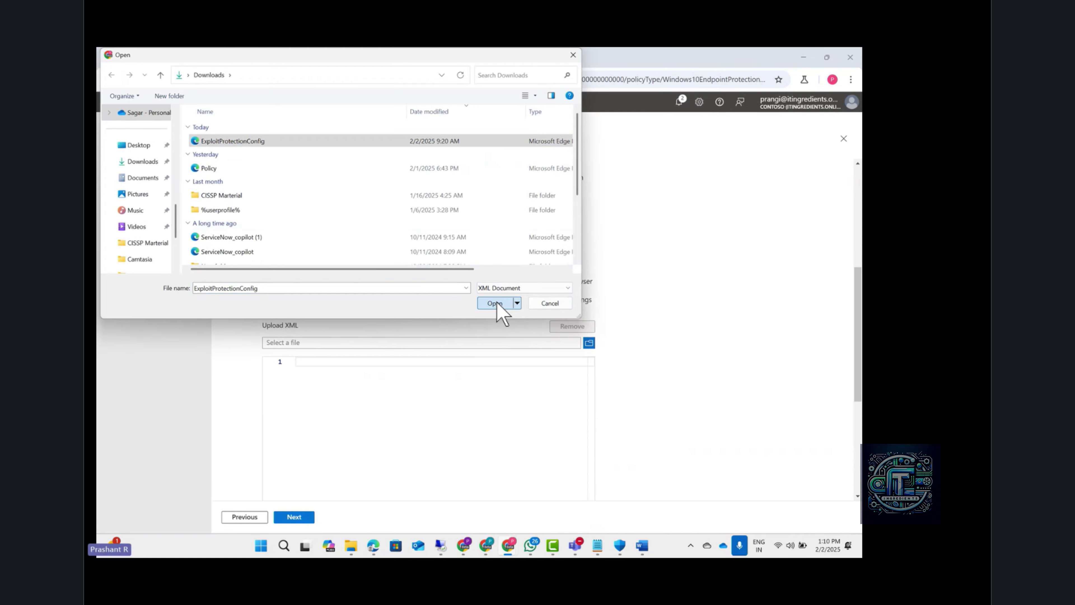
Set user editing of the exploit protection interface to Block and proceed to the assignments.
{"action": "scroll", "coordinate": [424, 353], "scroll_direction": "down", "scroll_amount": 3}
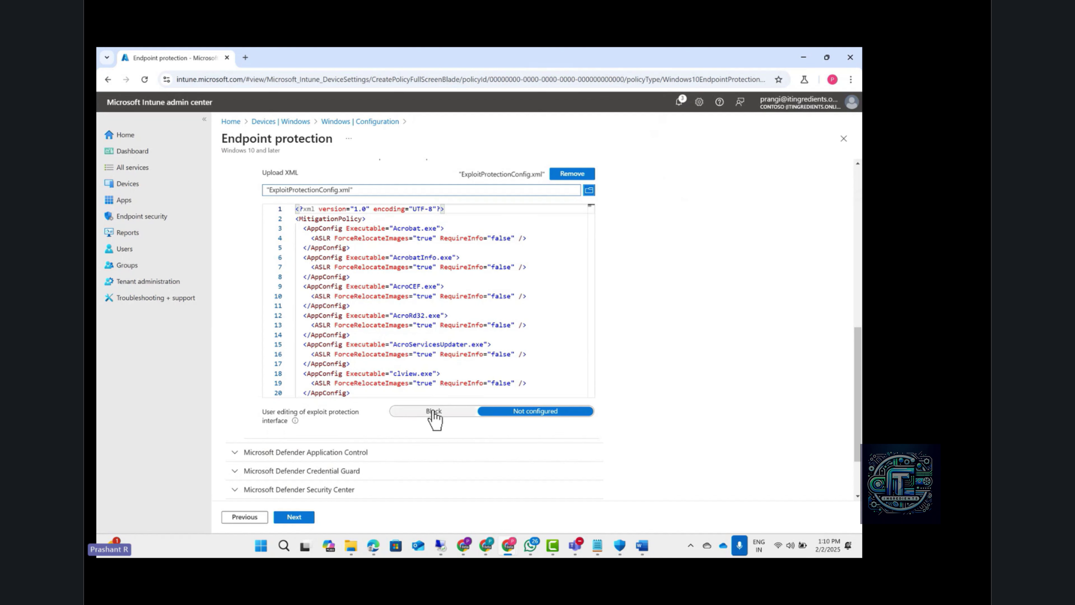
{"action": "left_click", "coordinate": [433, 411]}
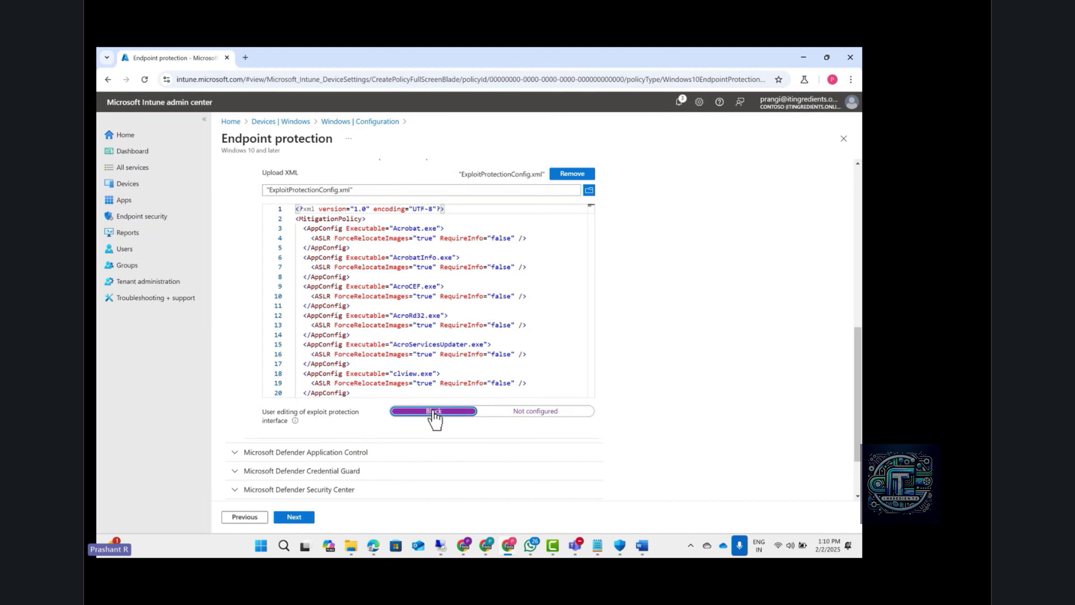
{"action": "left_click", "coordinate": [295, 517]}
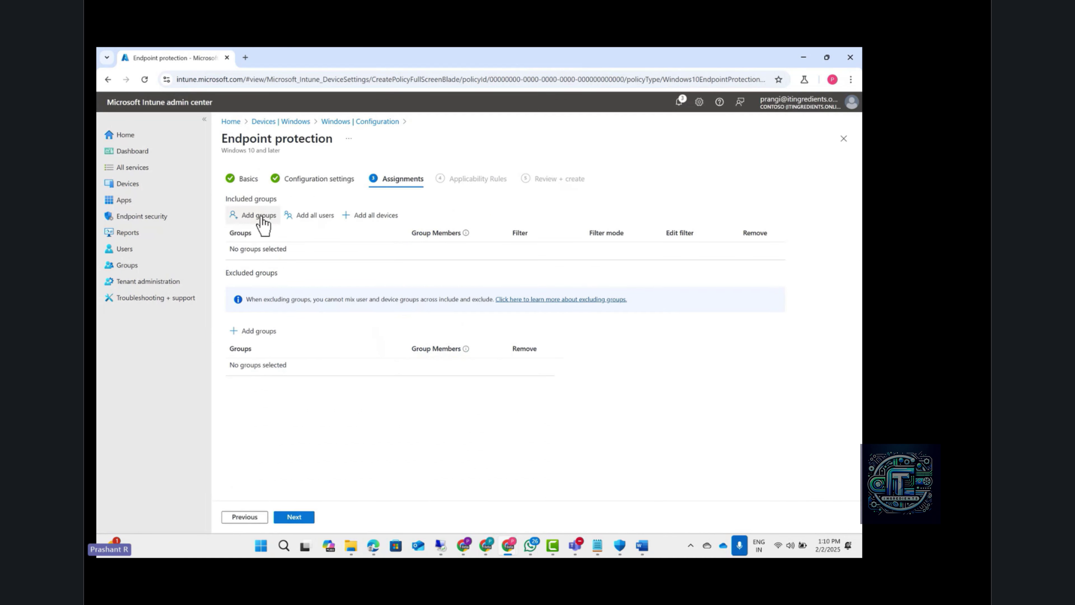
Include the MDE-LAB-Windows-Devices group in the assignments and create the profile without any applicability rules.
{"action": "left_click", "coordinate": [259, 216]}
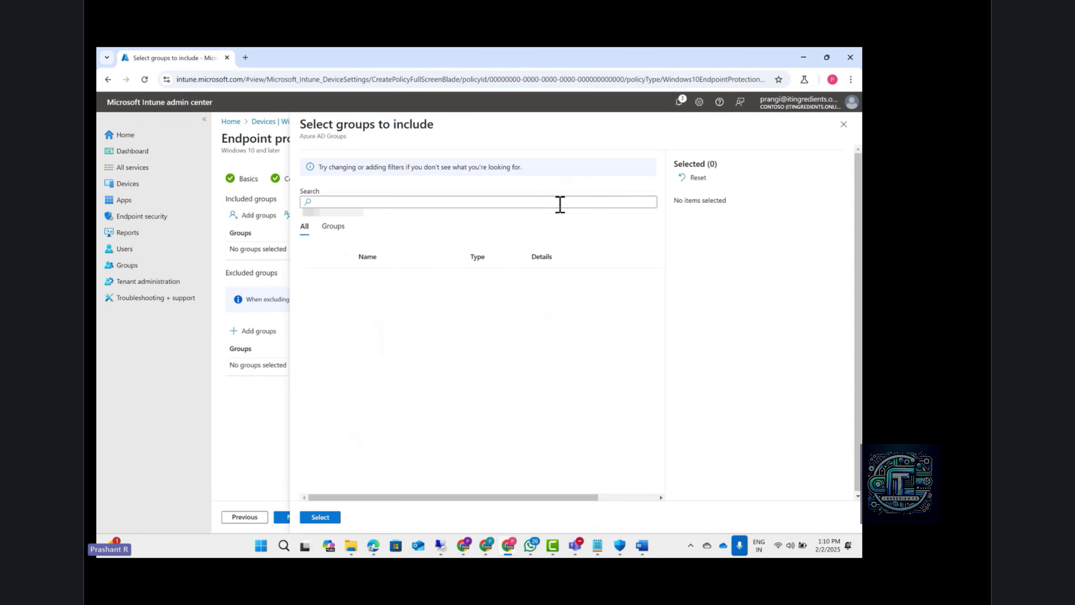
{"action": "left_click", "coordinate": [422, 385]}
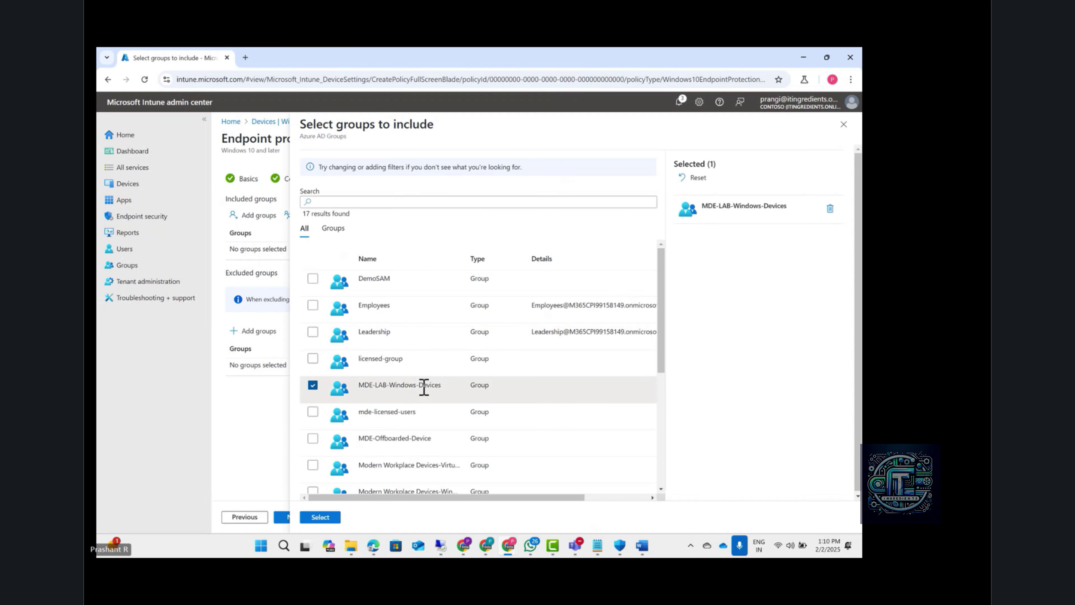
{"action": "left_click", "coordinate": [330, 516]}
{"action": "left_click", "coordinate": [296, 518]}
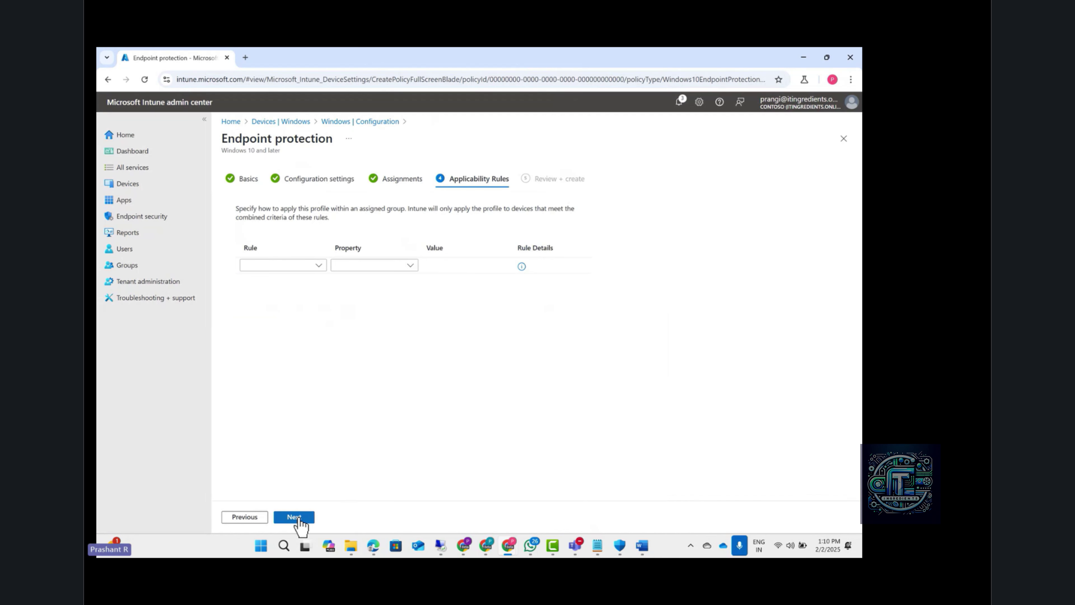
{"action": "left_click", "coordinate": [296, 517]}
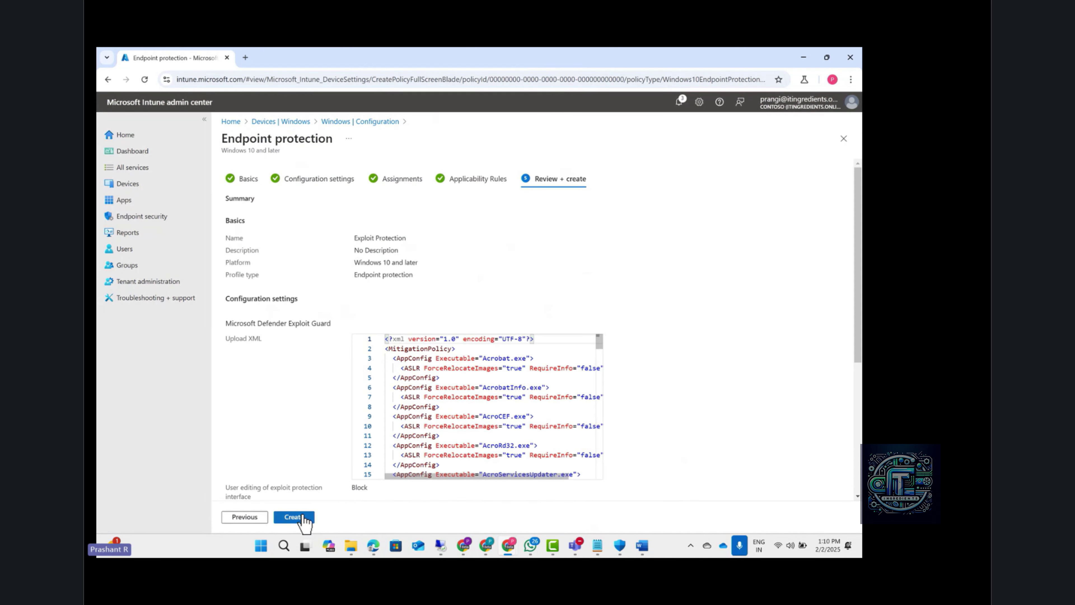
{"action": "left_click", "coordinate": [296, 517]}
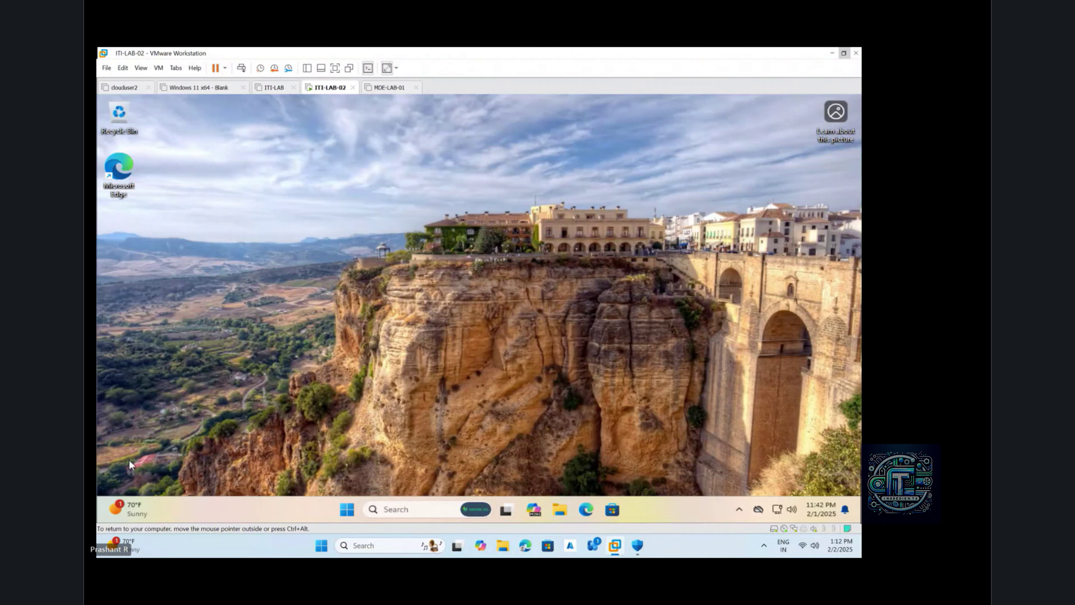
Switch to the ITI-LAB-02 virtual machine and examine the exploit protection system settings under App & browser control in Windows Security.
{"action": "left_click", "coordinate": [357, 511]}
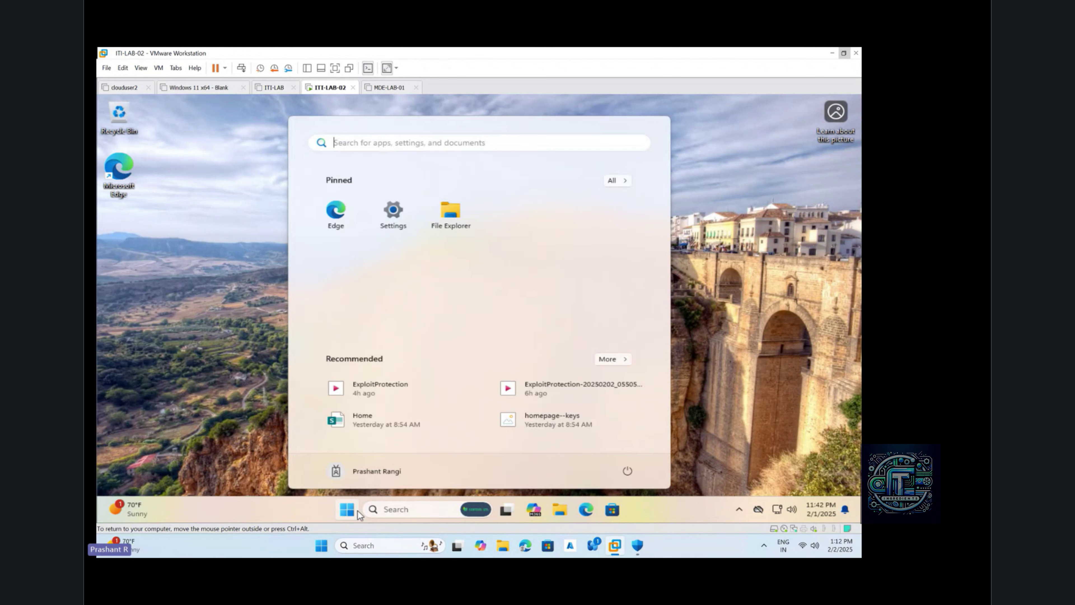
{"action": "type", "text": "window"}
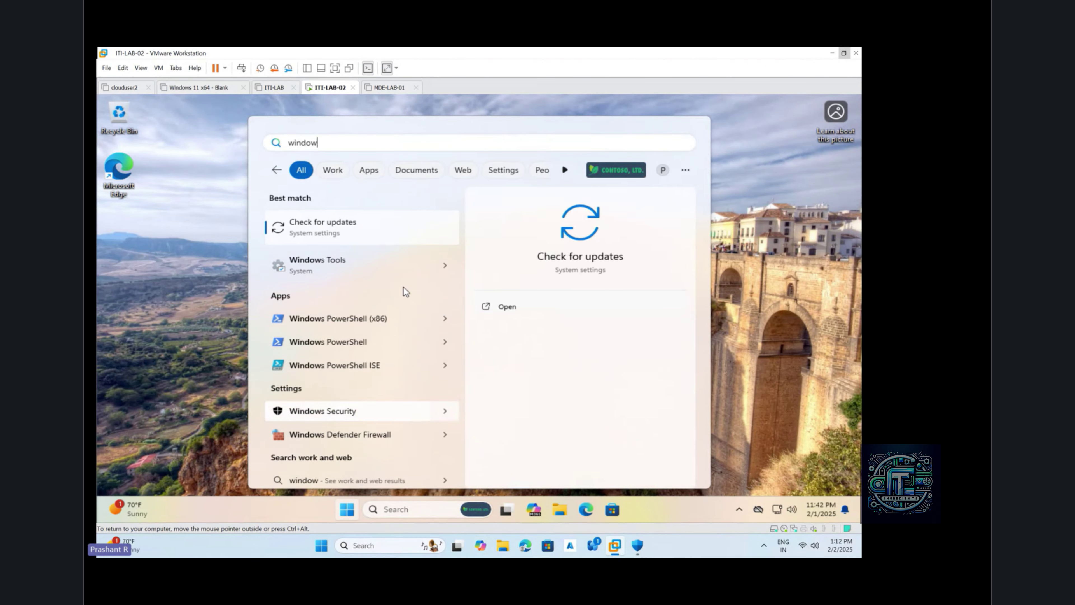
{"action": "left_click", "coordinate": [366, 414]}
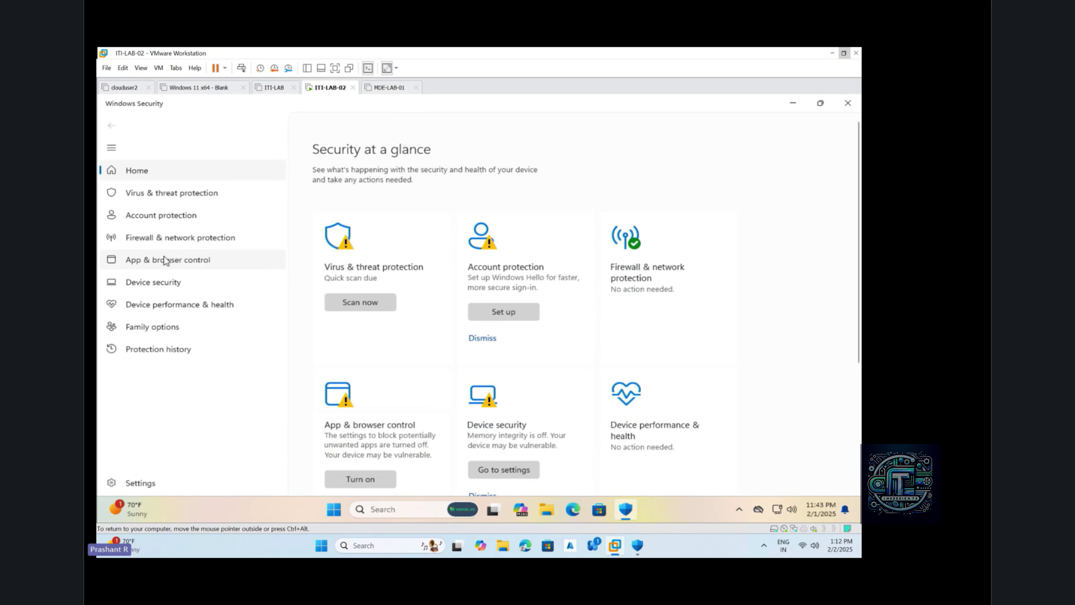
{"action": "left_click", "coordinate": [164, 256]}
{"action": "scroll", "coordinate": [439, 265], "scroll_direction": "down", "scroll_amount": 2}
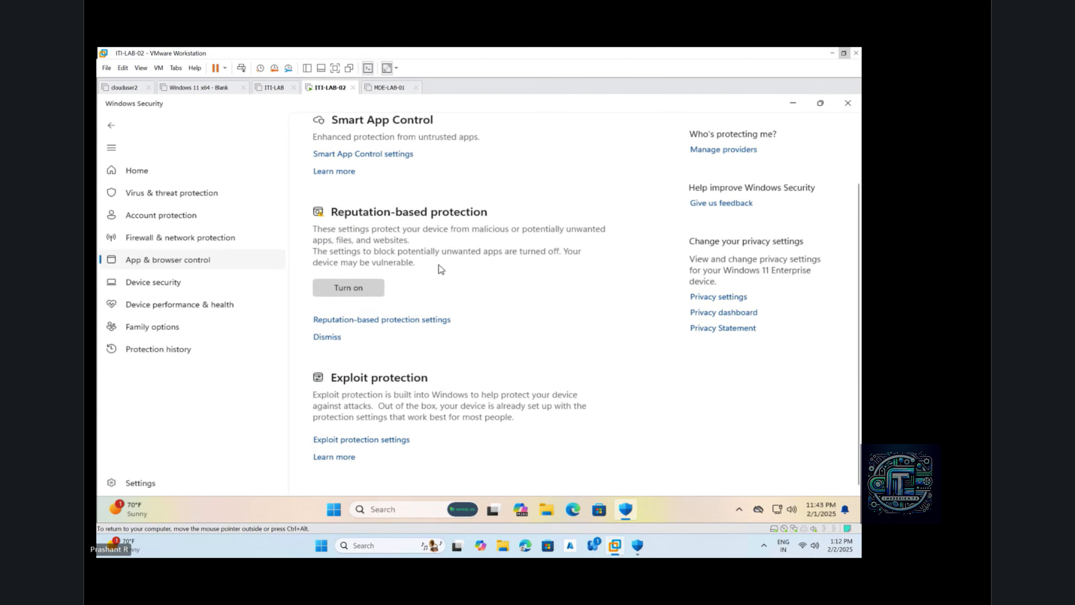
{"action": "left_click", "coordinate": [378, 439]}
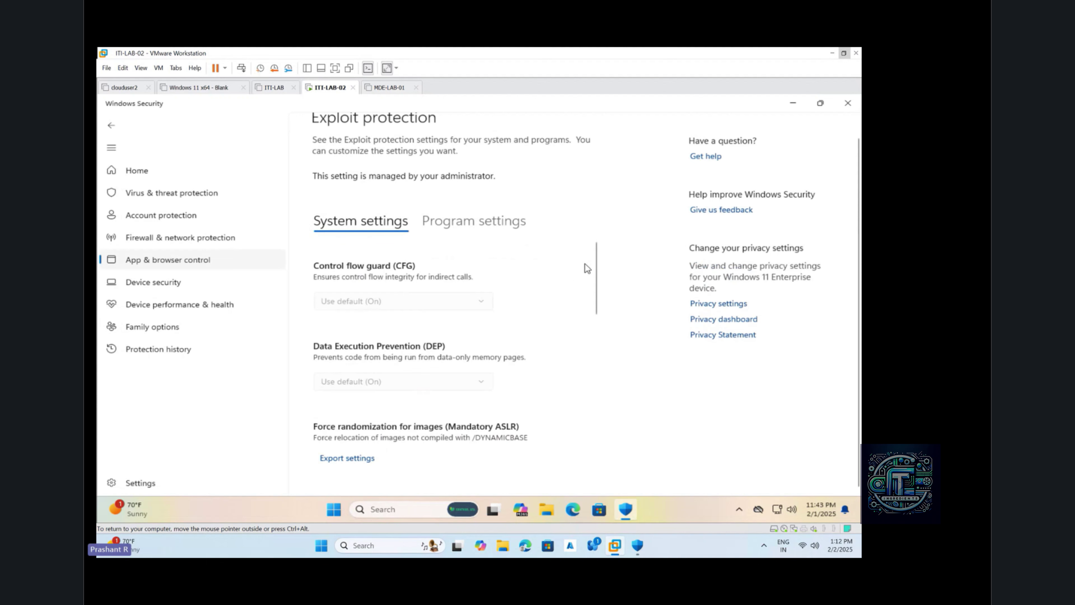
{"action": "left_click_drag", "start_coordinate": [600, 256], "coordinate": [584, 241]}
{"action": "scroll", "coordinate": [438, 378], "scroll_direction": "down", "scroll_amount": 3}
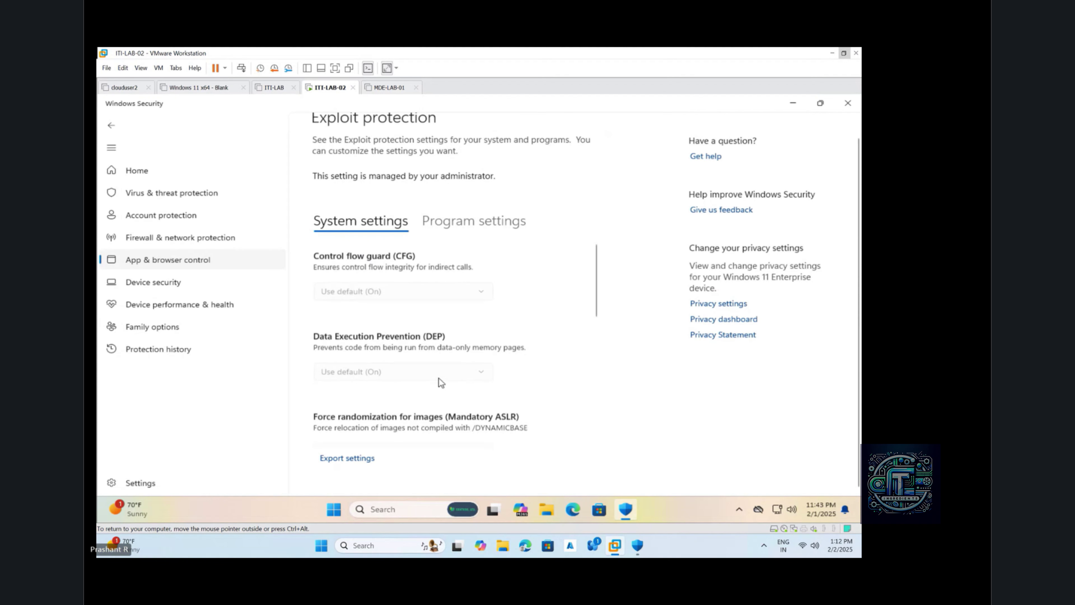
Examine the exploit protection program settings for Acrobat.exe, closing them without changes.
{"action": "left_click", "coordinate": [443, 222]}
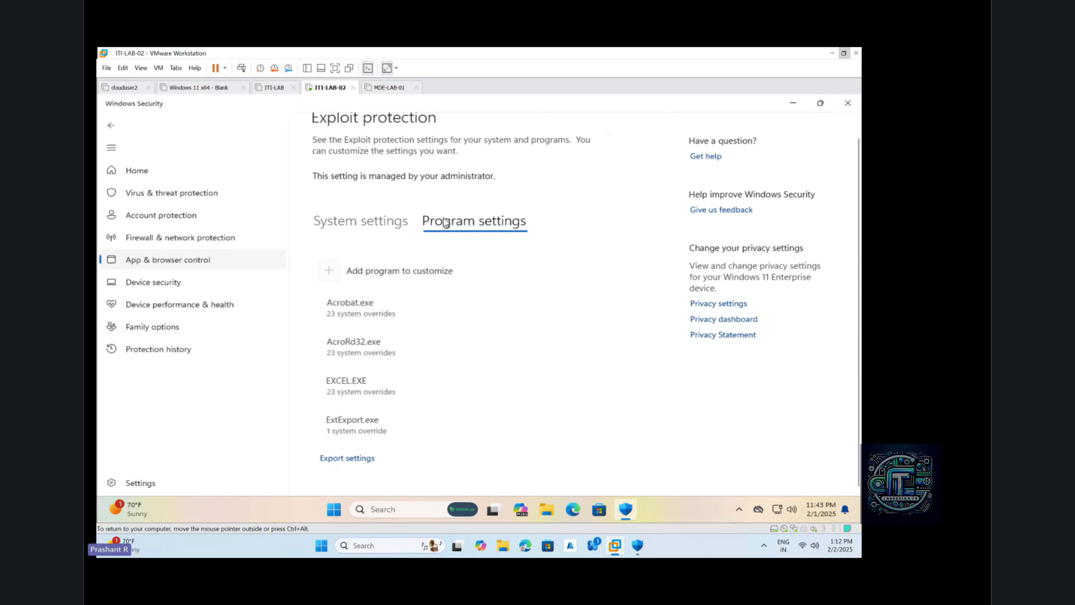
{"action": "left_click", "coordinate": [366, 311]}
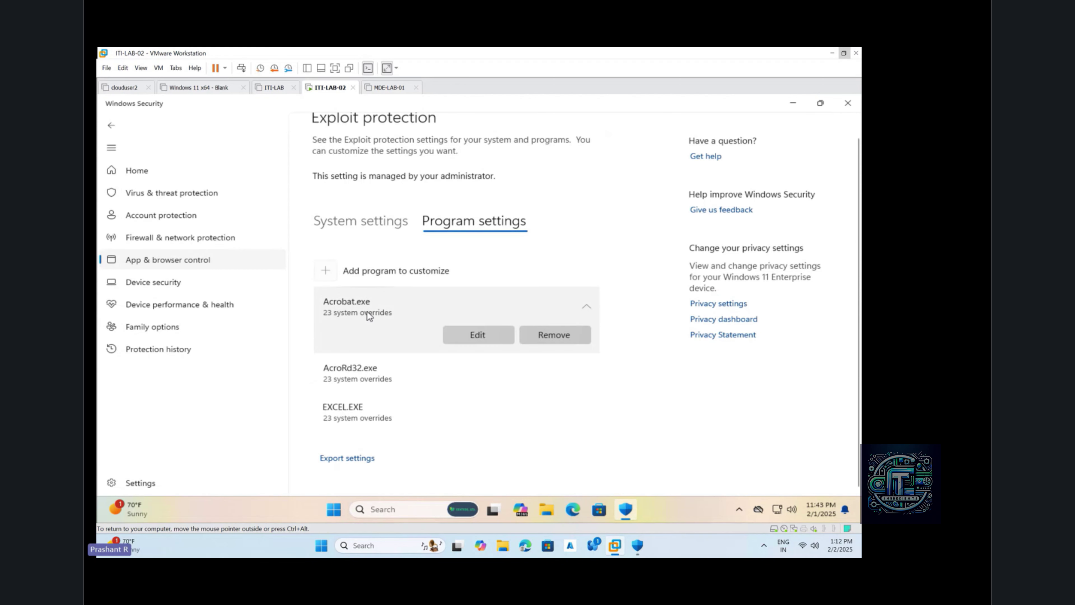
{"action": "left_click", "coordinate": [499, 335]}
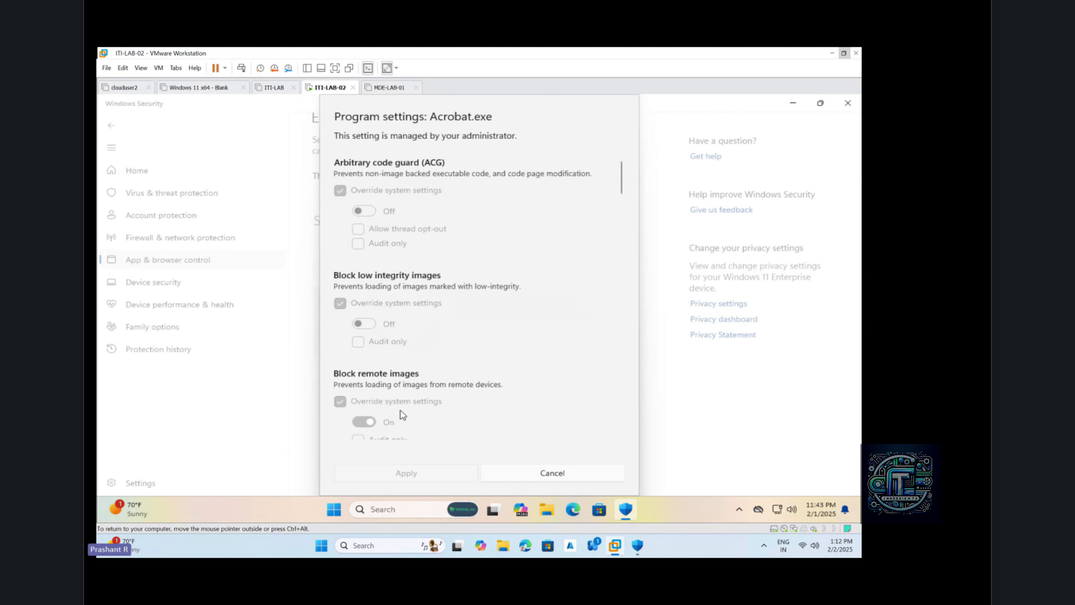
{"action": "scroll", "coordinate": [418, 338], "scroll_direction": "down", "scroll_amount": 6}
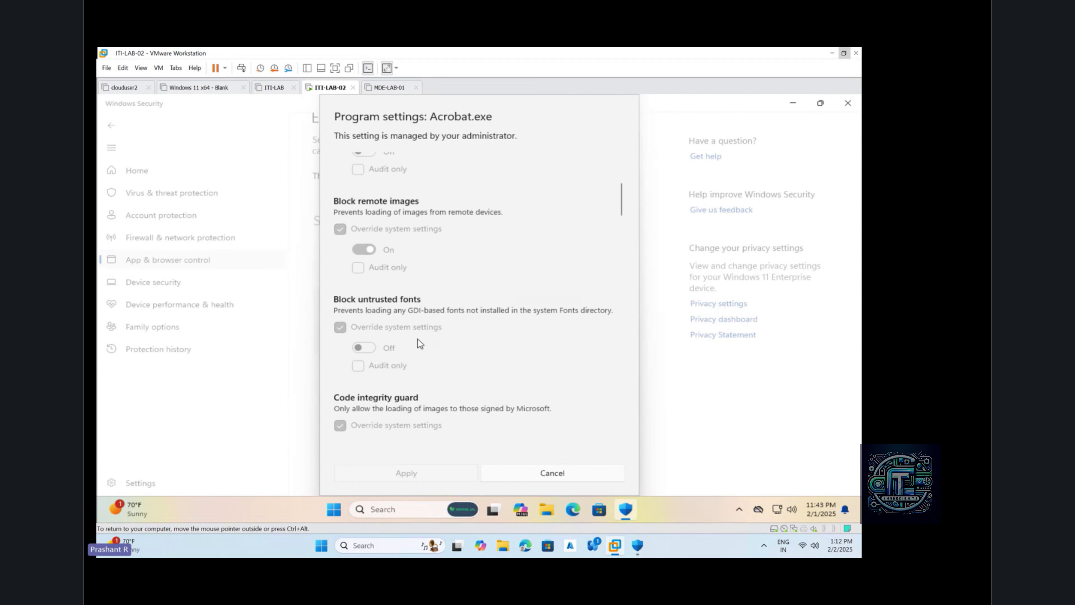
{"action": "left_click", "coordinate": [528, 473]}
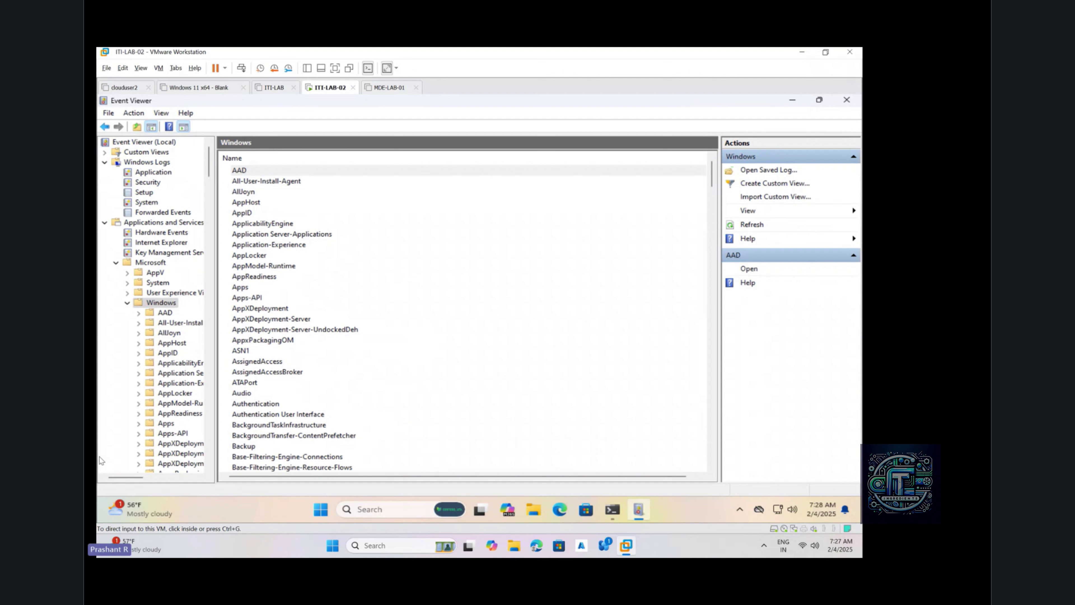
Minimize Event Viewer to get back to the PowerShell session on the virtual machine.
{"action": "left_click", "coordinate": [791, 102]}
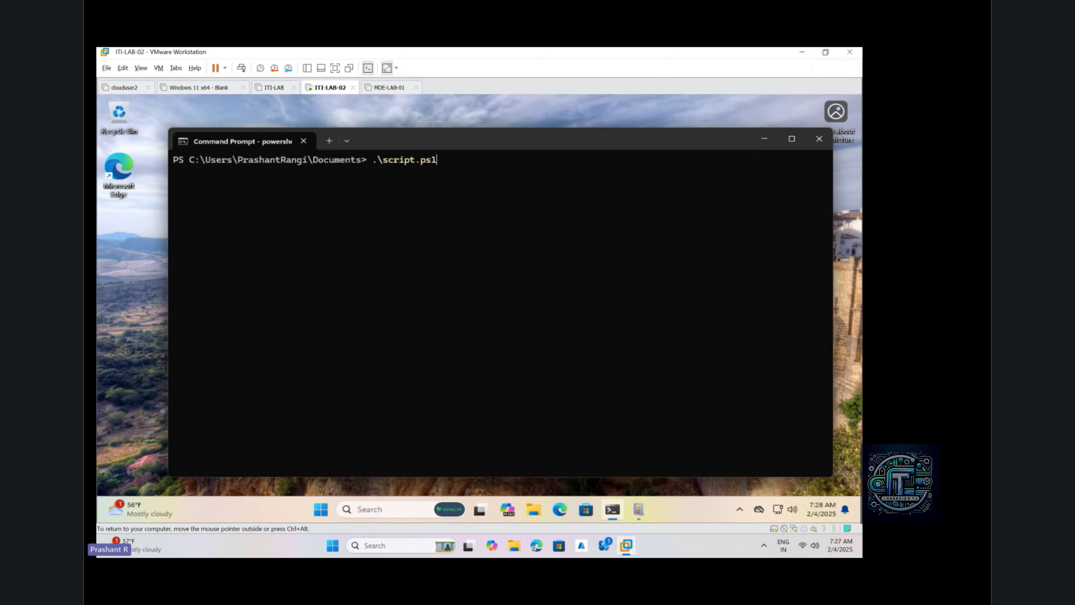
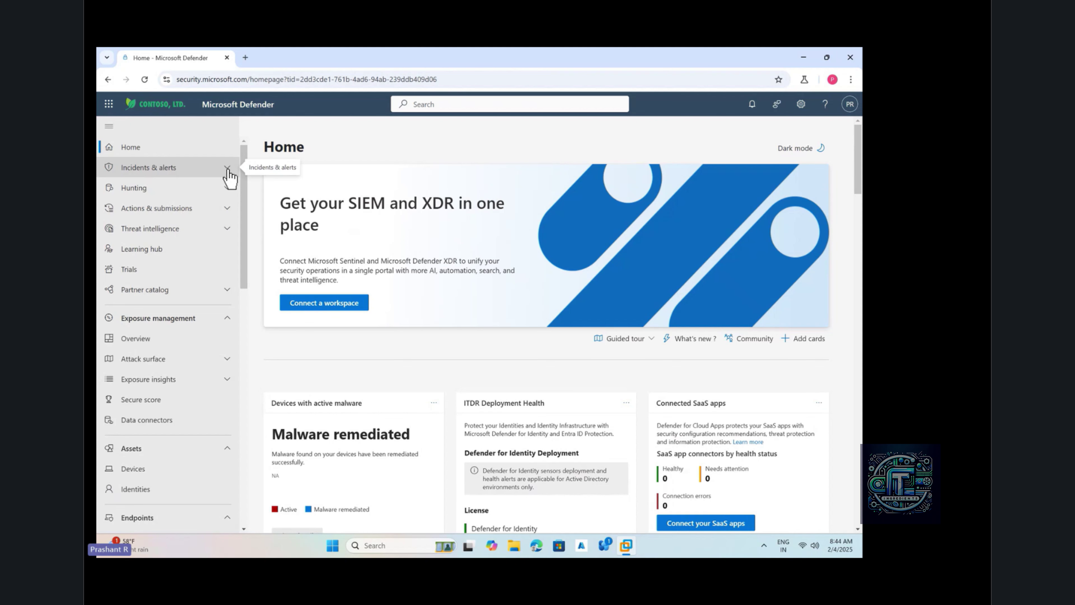
Open the Alerts list under Incidents & alerts and examine each alert's category, impacted assets and activity times.
{"action": "left_click", "coordinate": [227, 171]}
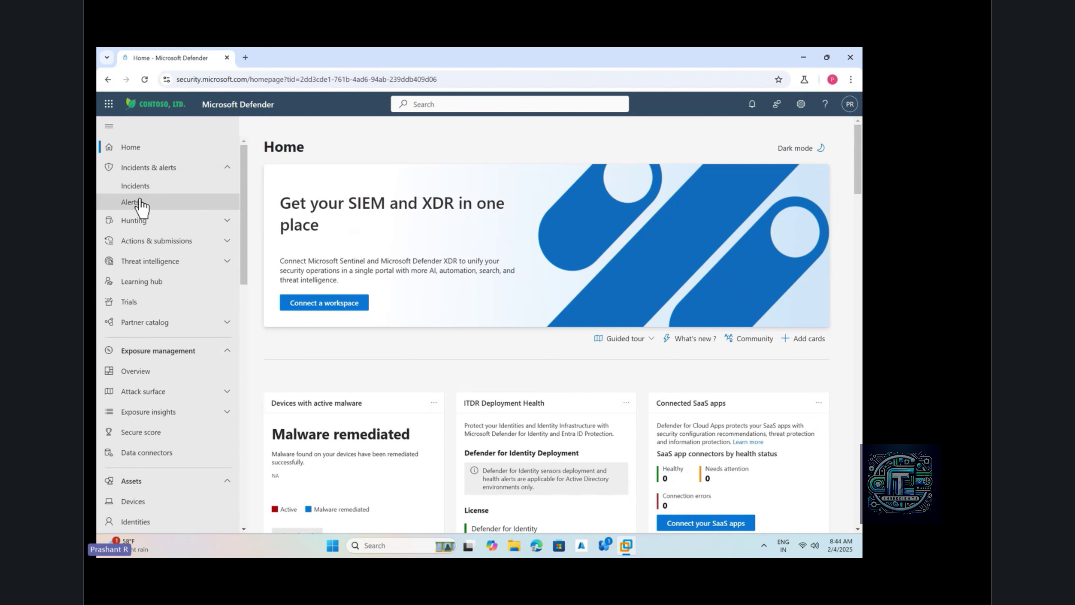
{"action": "left_click", "coordinate": [140, 201]}
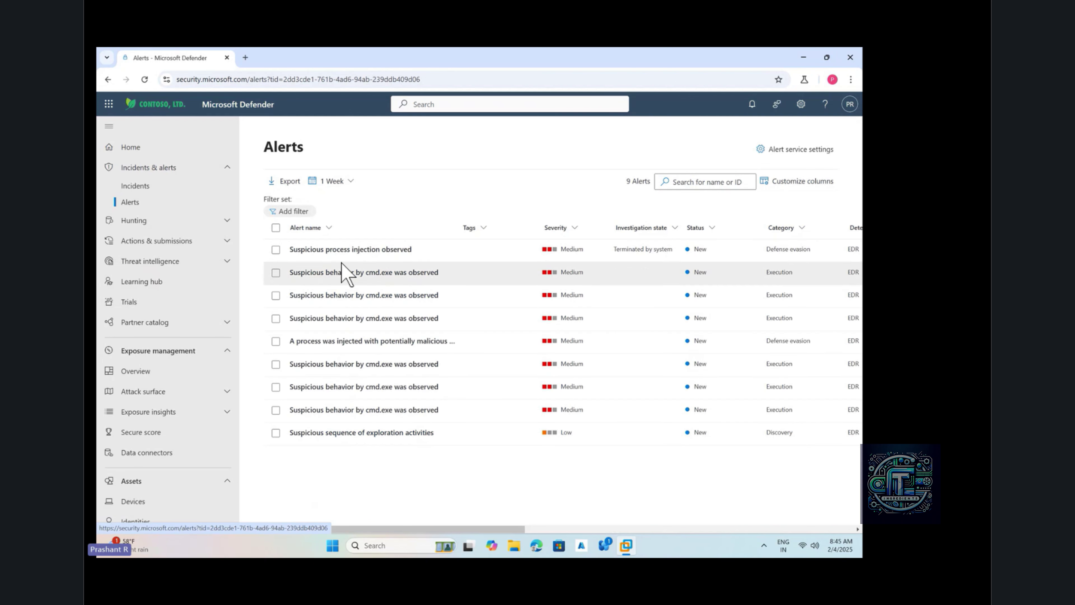
{"action": "left_click_drag", "start_coordinate": [520, 529], "coordinate": [739, 551]}
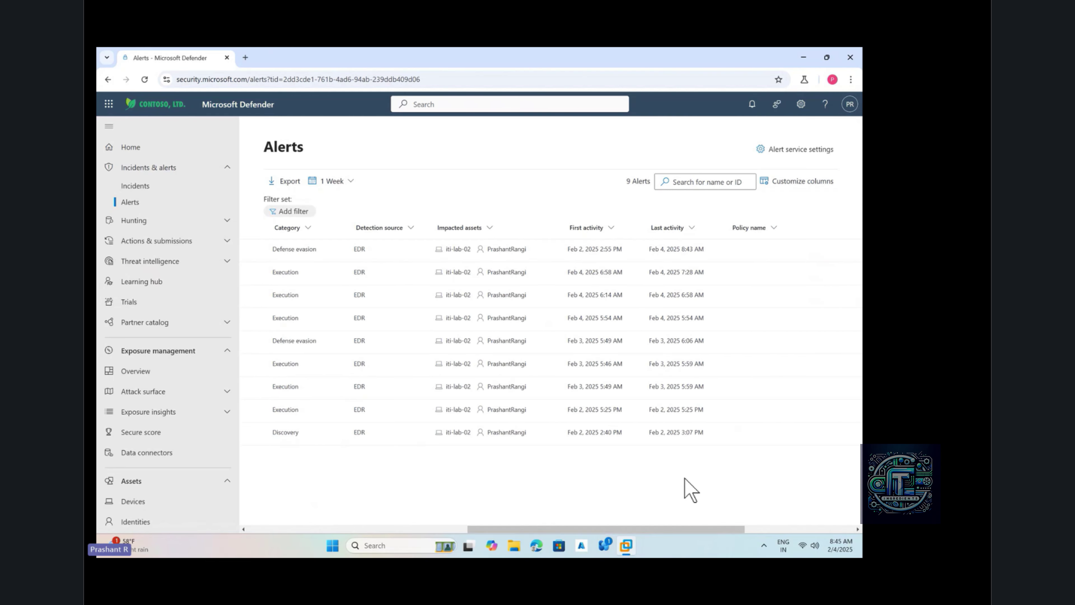
{"action": "left_click_drag", "start_coordinate": [679, 530], "coordinate": [459, 532]}
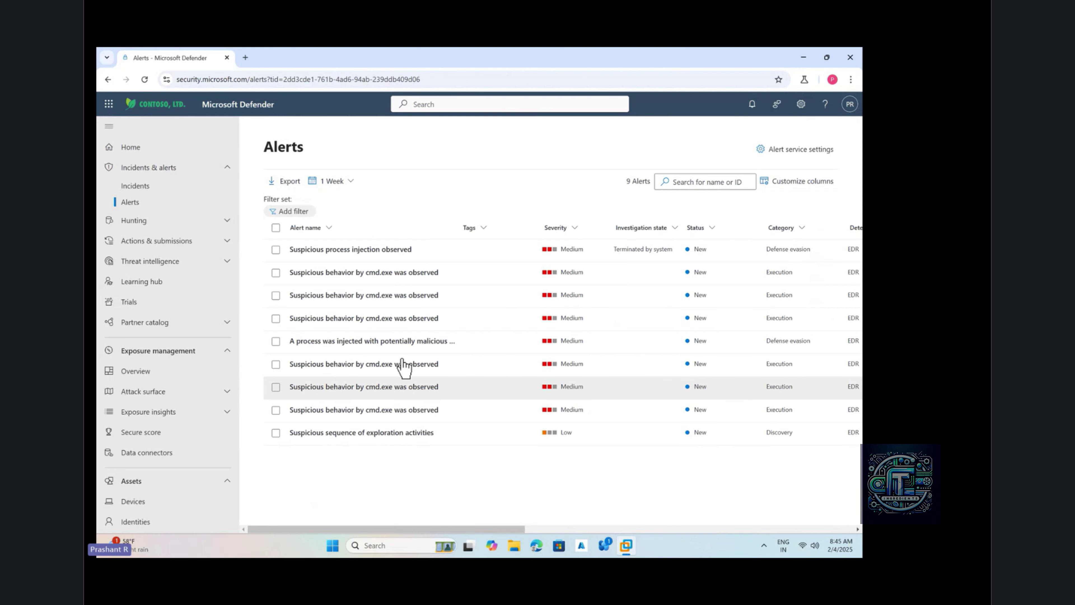
Open the medium-severity "Suspicious process injection observed" alert and examine its latest Notepad.exe process and remote thread details in the process tree.
{"action": "left_click", "coordinate": [391, 251]}
{"action": "left_click_drag", "start_coordinate": [643, 295], "coordinate": [650, 549]}
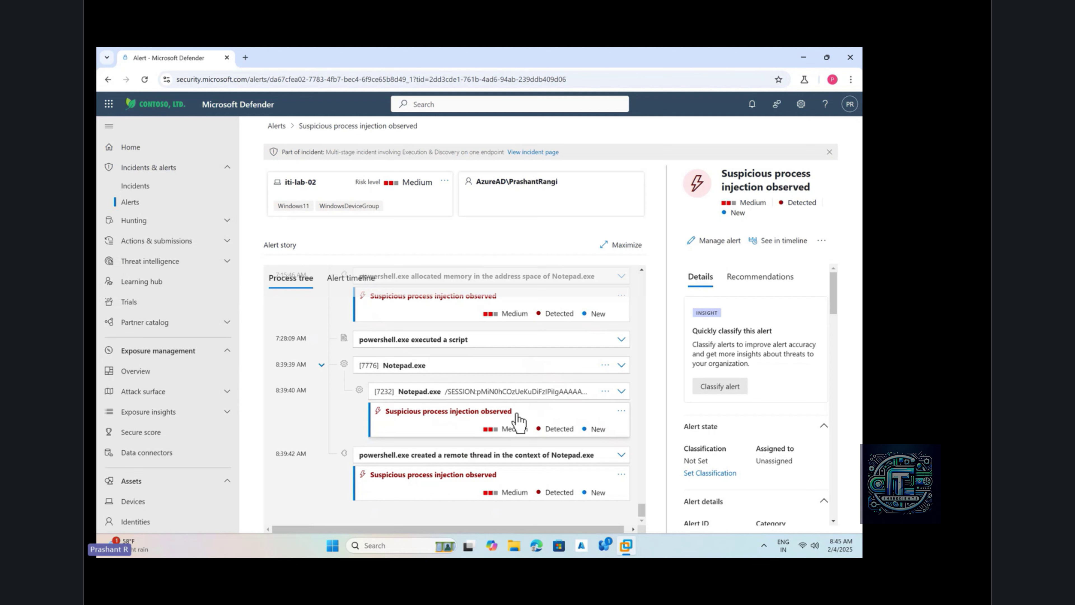
{"action": "left_click", "coordinate": [621, 392]}
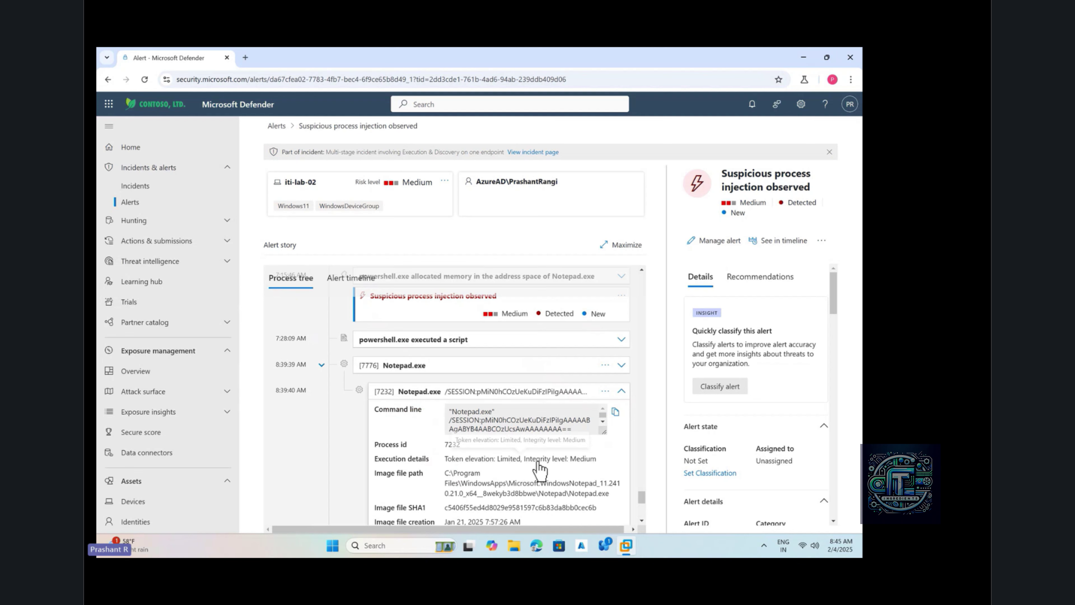
{"action": "scroll", "coordinate": [583, 449], "scroll_direction": "down", "scroll_amount": 5}
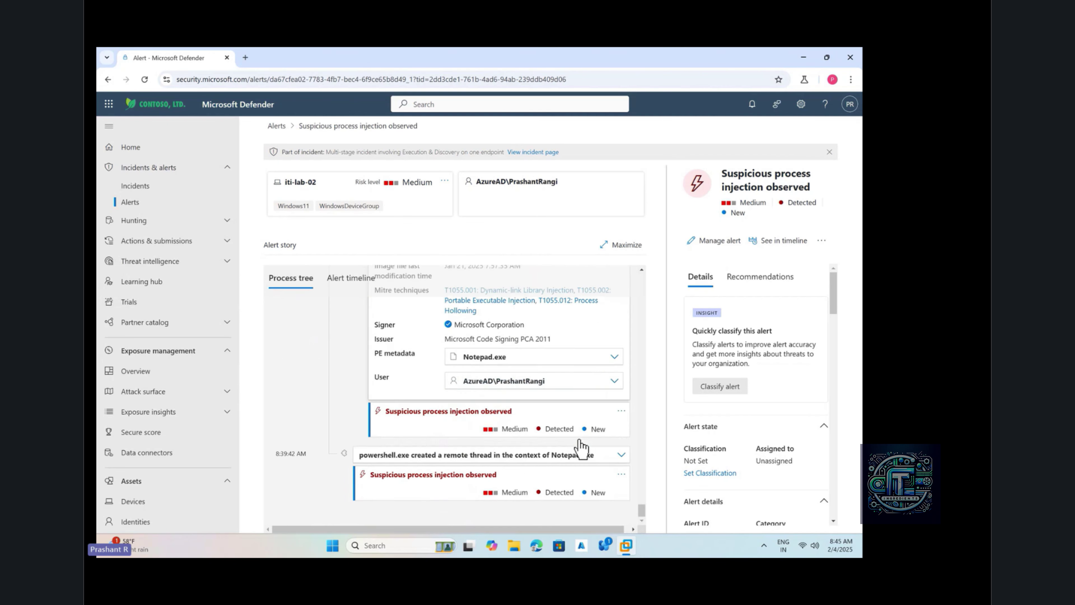
{"action": "left_click", "coordinate": [581, 452]}
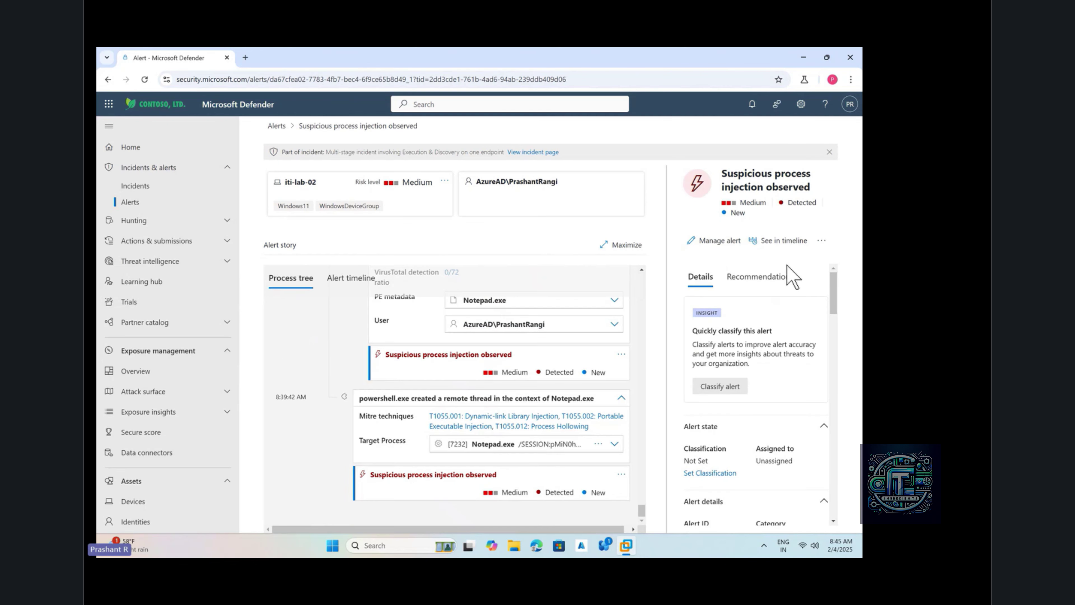
View the alert in the device timeline and examine the newest anomalous memory allocation event for msedgewebview2.exe, closing its details.
{"action": "left_click", "coordinate": [784, 241]}
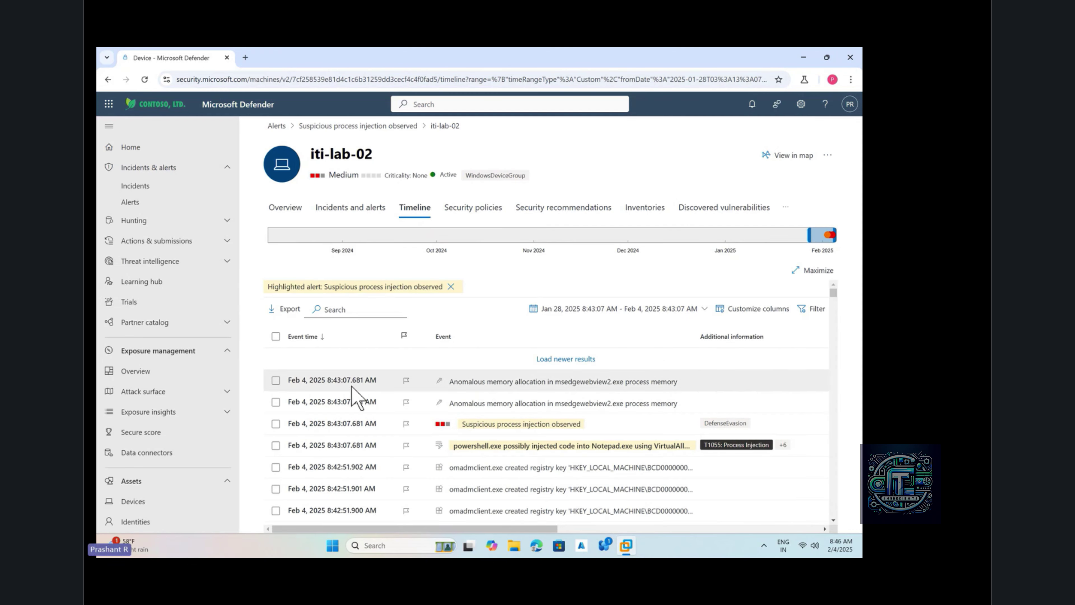
{"action": "left_click", "coordinate": [480, 382]}
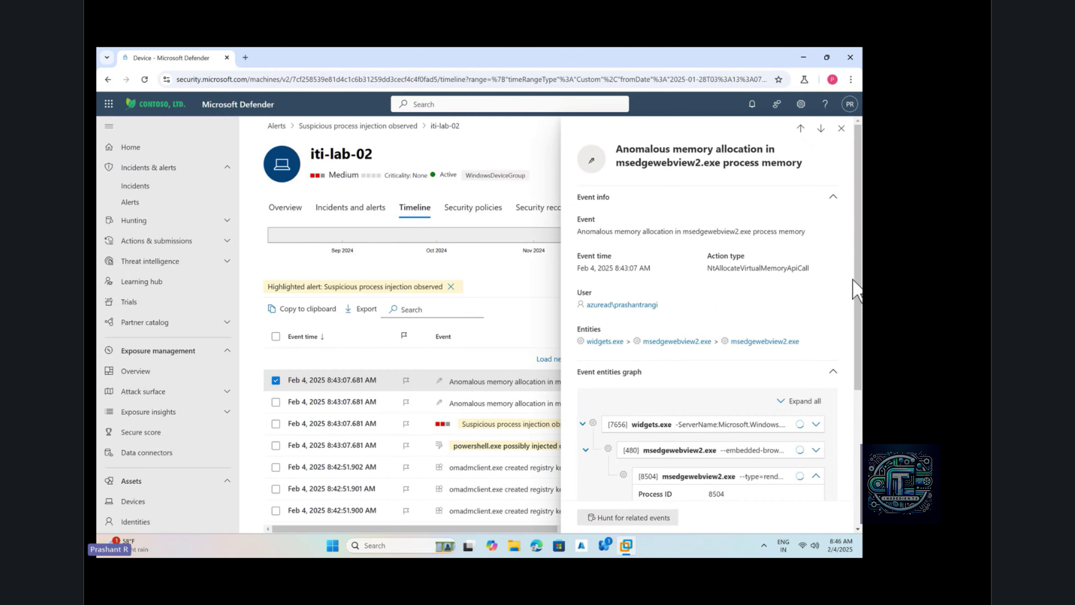
{"action": "scroll", "coordinate": [854, 290], "scroll_direction": "down", "scroll_amount": 5}
{"action": "left_click", "coordinate": [841, 128]}
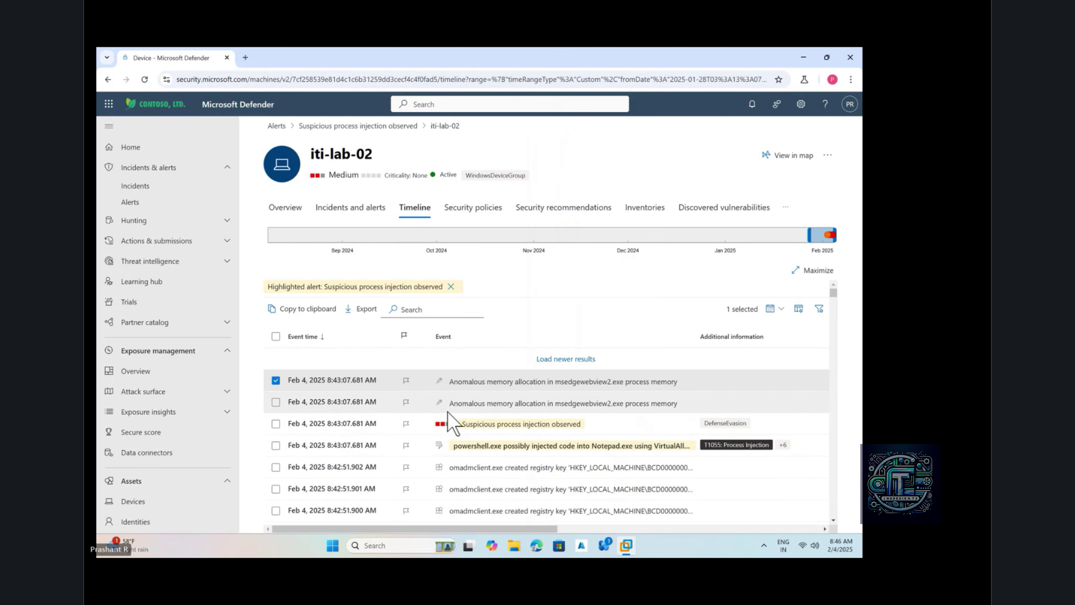
Open the "Suspicious process injection observed" timeline entry and examine its evidence, alert description and automated investigation status.
{"action": "left_click", "coordinate": [449, 423]}
{"action": "scroll", "coordinate": [844, 381], "scroll_direction": "down", "scroll_amount": 5}
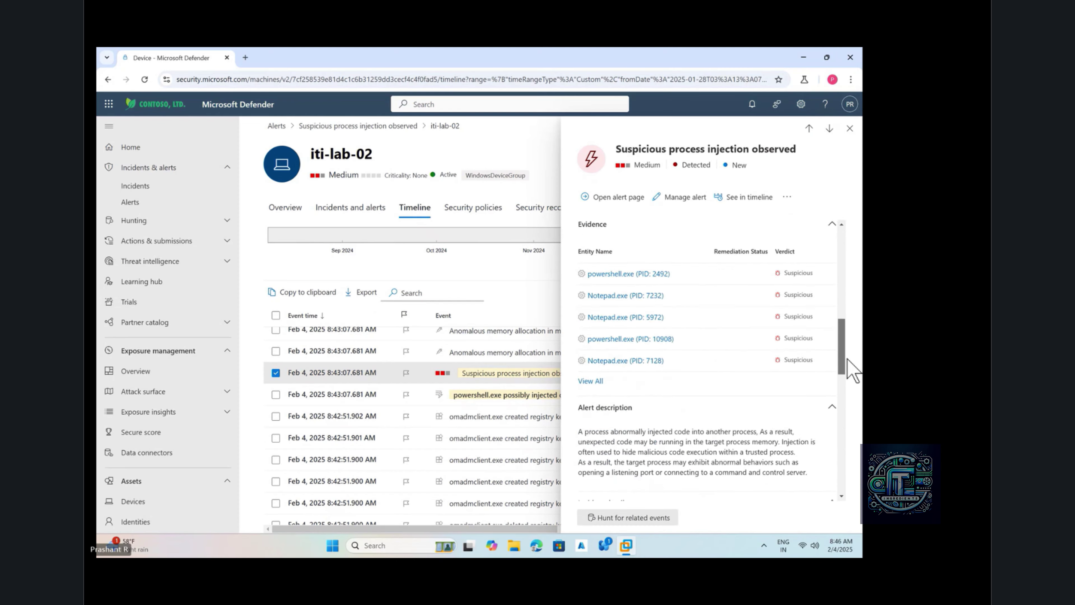
{"action": "scroll", "coordinate": [852, 371], "scroll_direction": "down", "scroll_amount": 5}
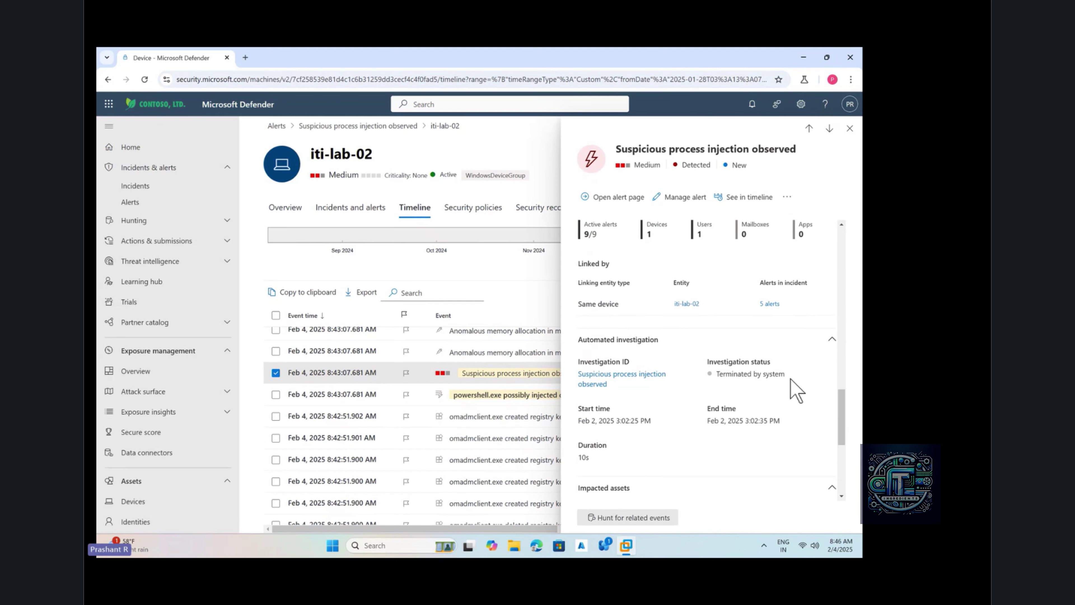
{"action": "left_click_drag", "start_coordinate": [786, 374], "coordinate": [718, 379]}
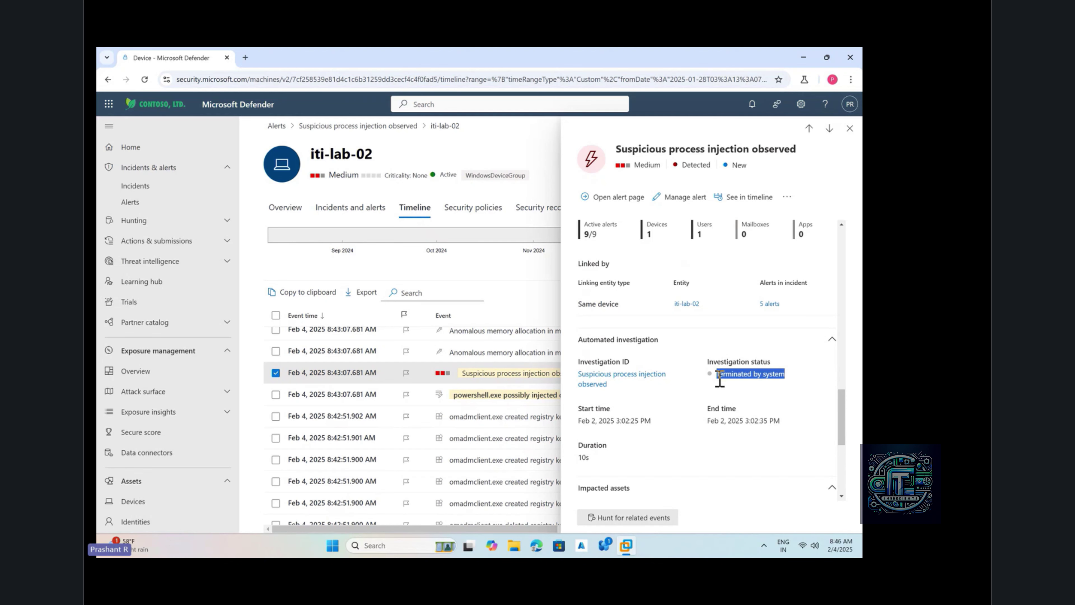